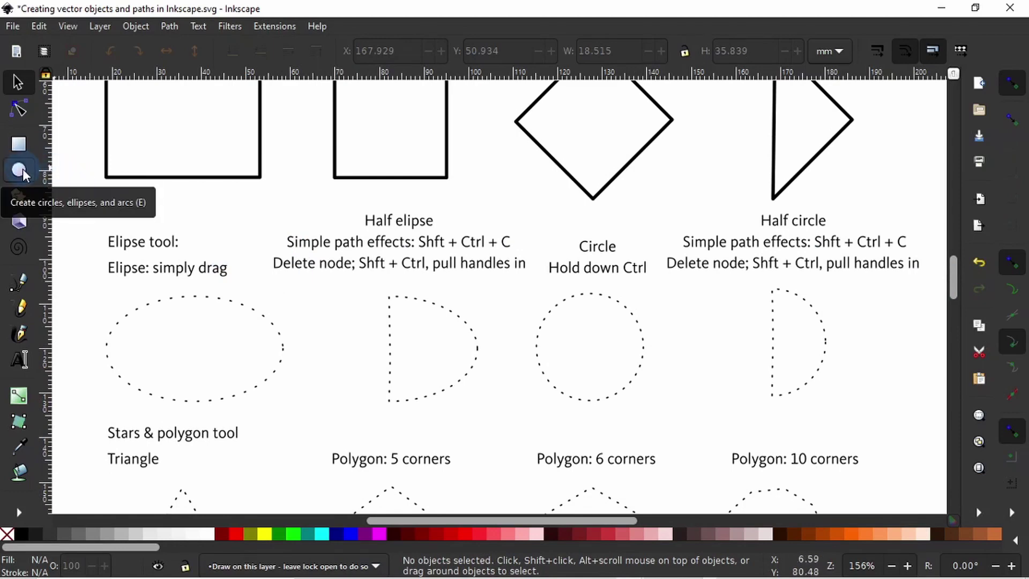
# Step: Draw an ellipse about 40 mm wide and 24 mm high beside the dotted ellipse guide
pyautogui.click(19, 171)
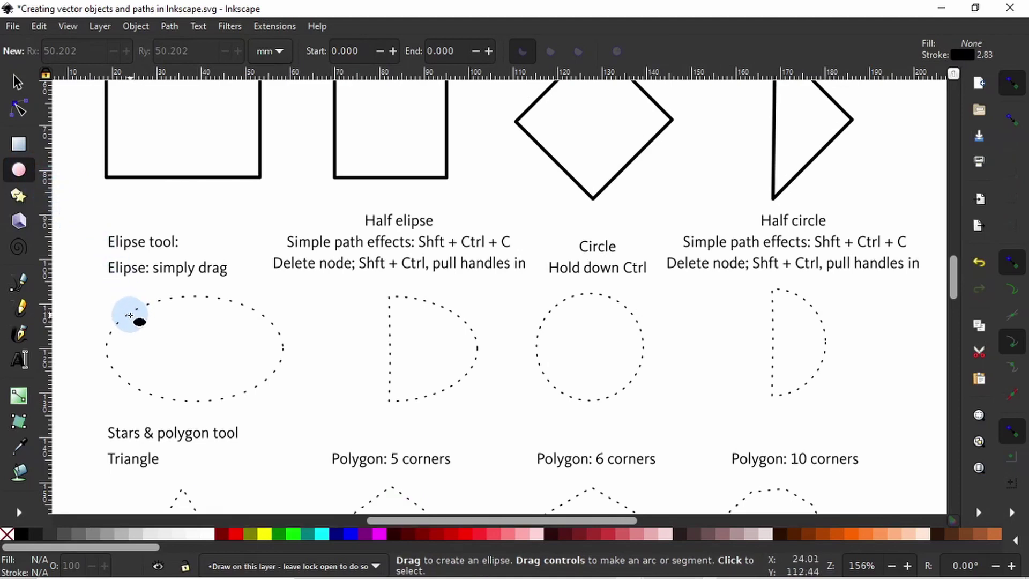
pyautogui.moveTo(125, 308); pyautogui.dragTo(300, 413)
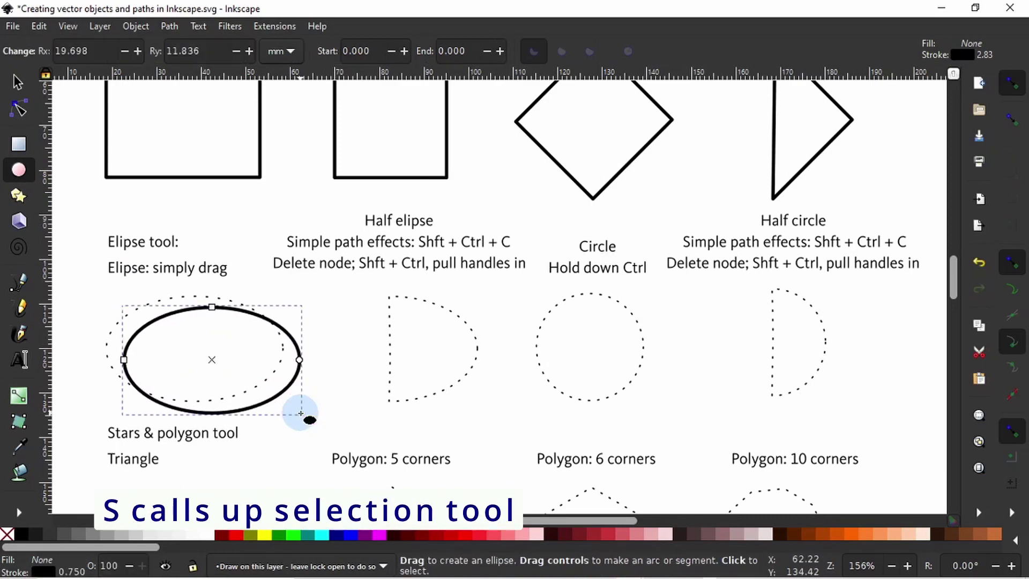
pyautogui.press('s')
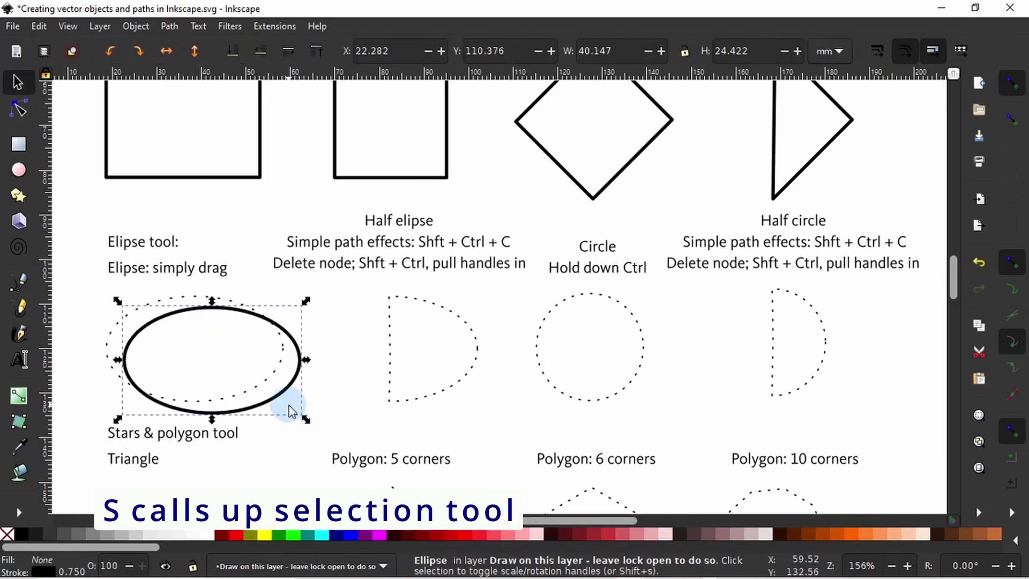
# Step: Move the ellipse onto its dotted guide and widen it to about 40.3 mm to match the outline
pyautogui.click(268, 398)
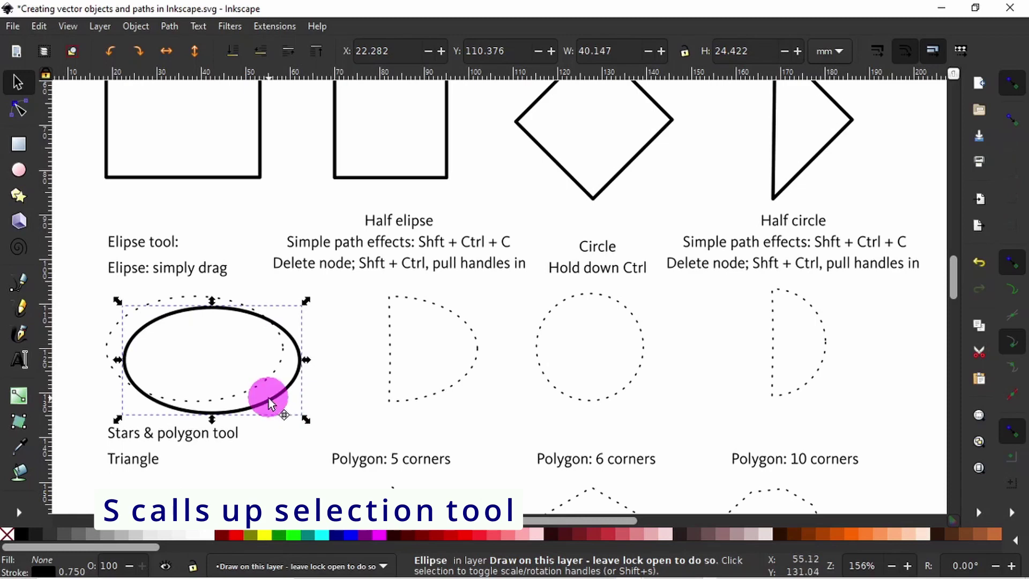
pyautogui.click(341, 416)
pyautogui.moveTo(282, 399); pyautogui.dragTo(256, 384)
pyautogui.click(322, 408)
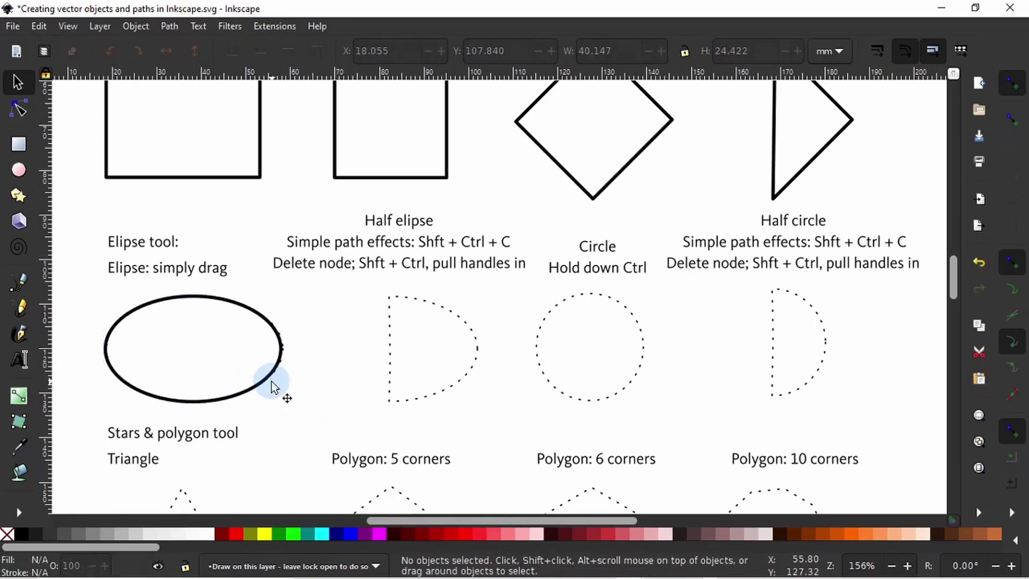
pyautogui.click(280, 359)
pyautogui.moveTo(290, 289); pyautogui.dragTo(288, 289)
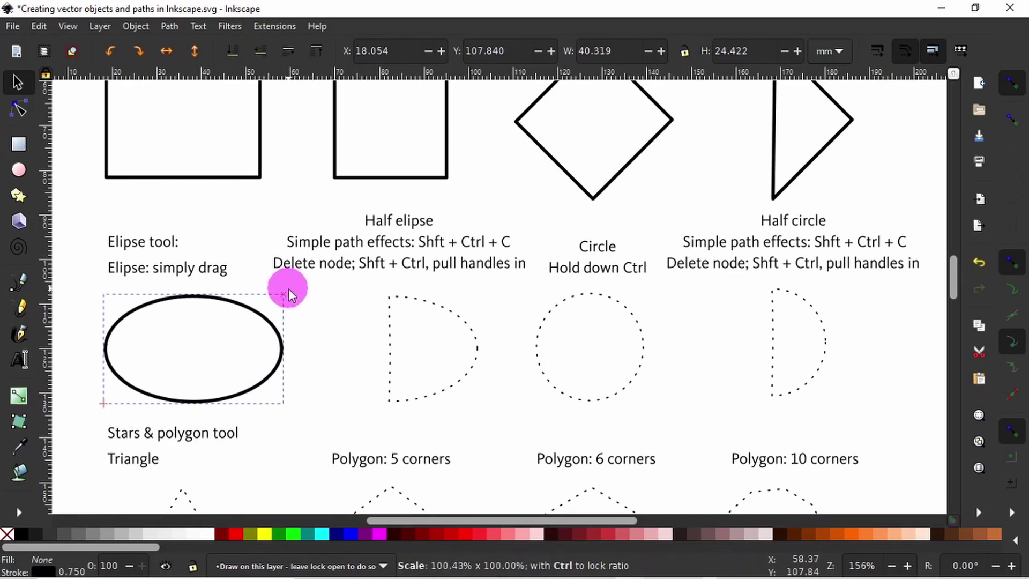
pyautogui.click(309, 327)
pyautogui.click(274, 324)
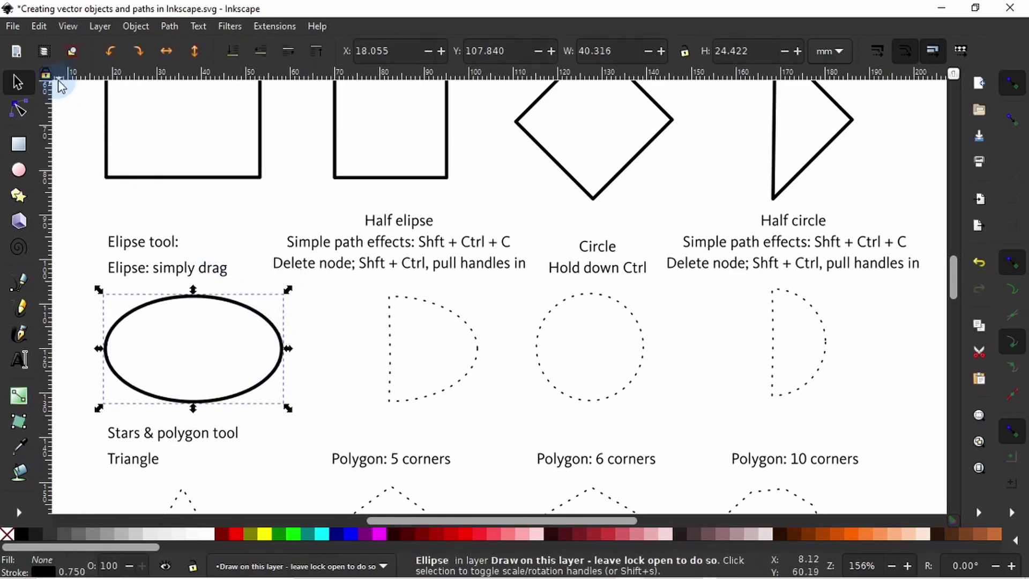
pyautogui.click(19, 169)
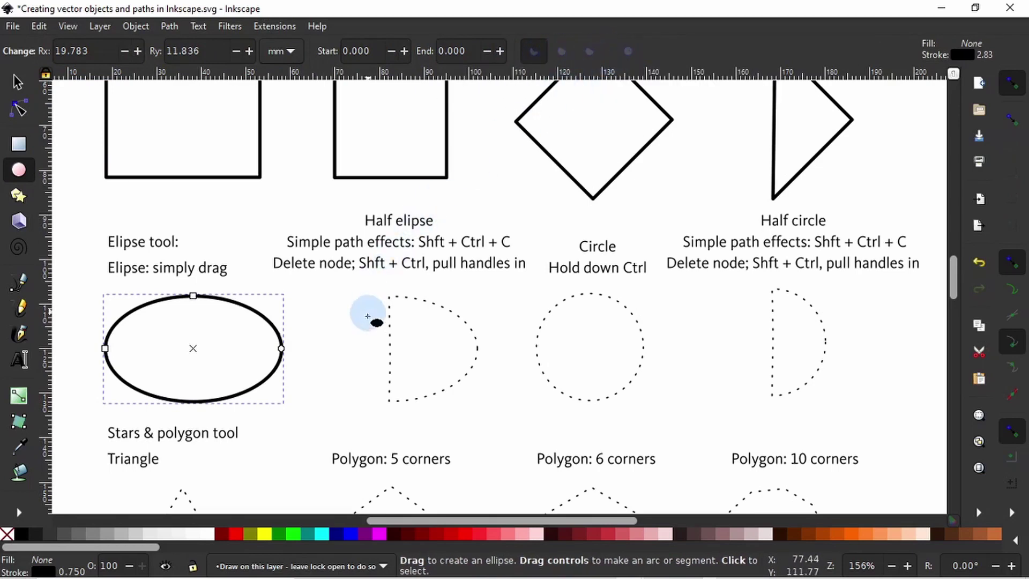
pyautogui.press('s')
pyautogui.click(367, 345)
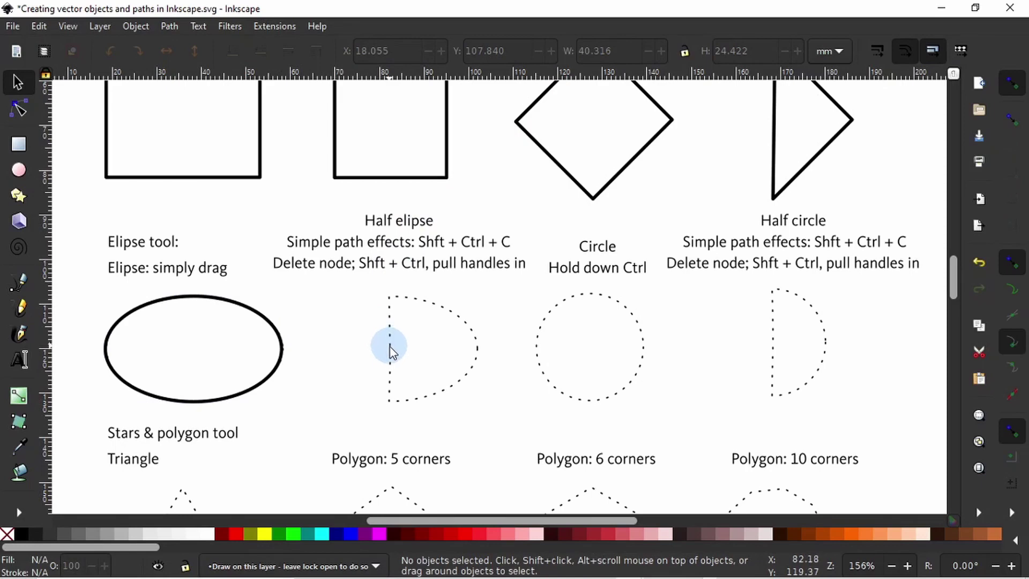
# Step: Duplicate the ellipse and place the copy over the dotted half-ellipse guide
pyautogui.click(283, 358)
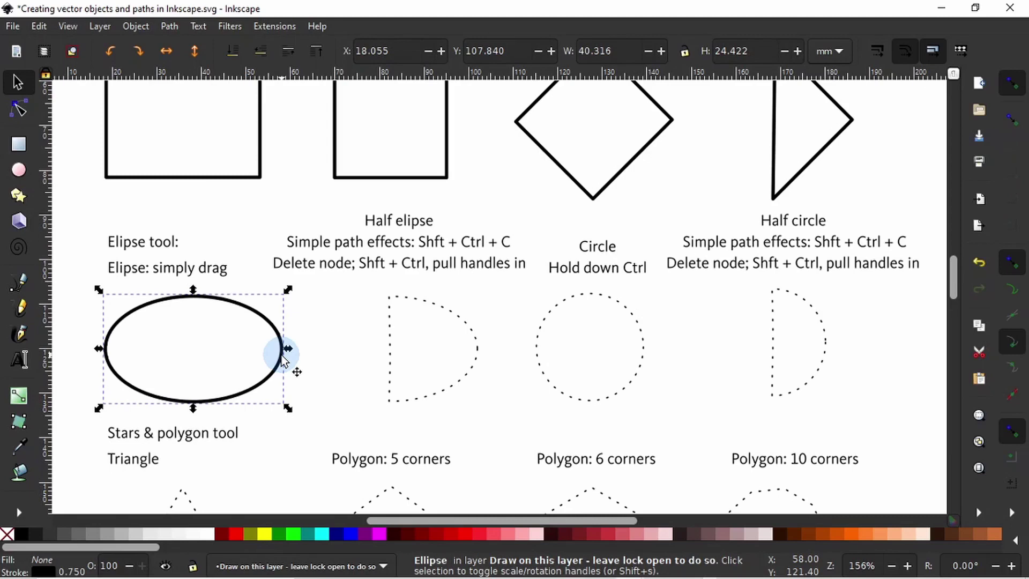
pyautogui.hotkey('ctrl', 'd')
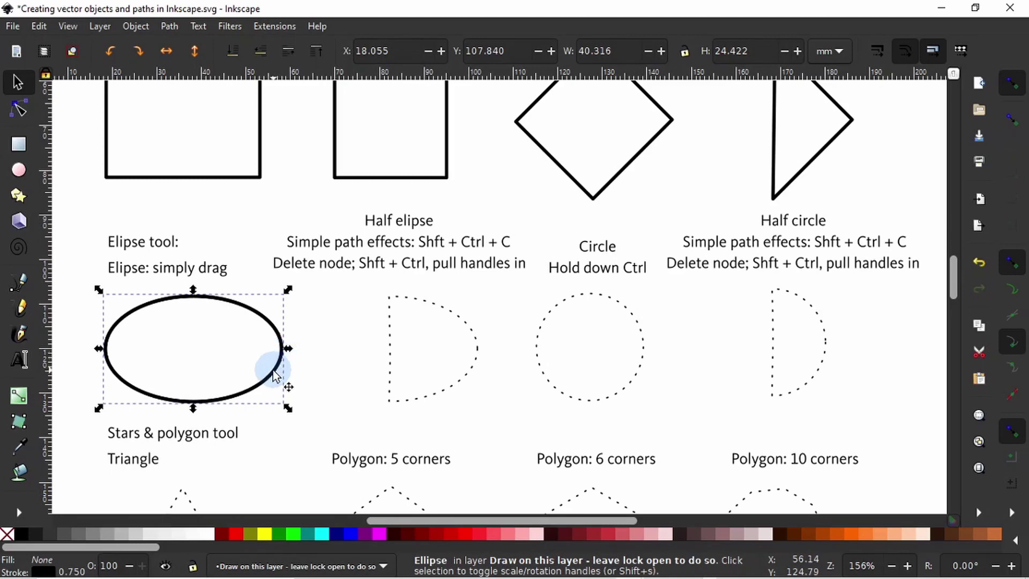
pyautogui.moveTo(288, 387); pyautogui.dragTo(473, 376)
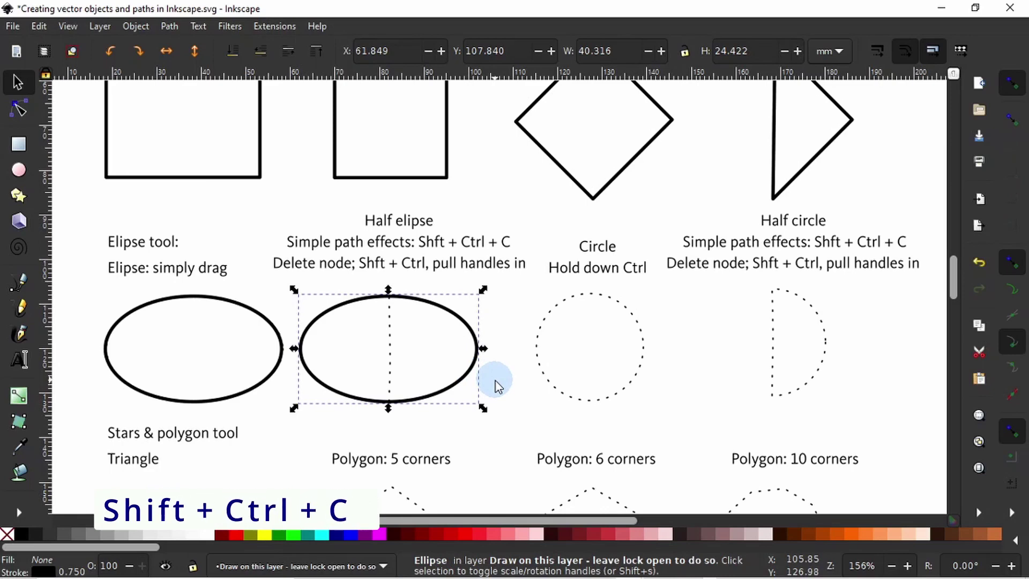
# Step: Convert the copied ellipse to a path and delete its leftmost node
pyautogui.hotkey('shift', 'ctrl', 'c')
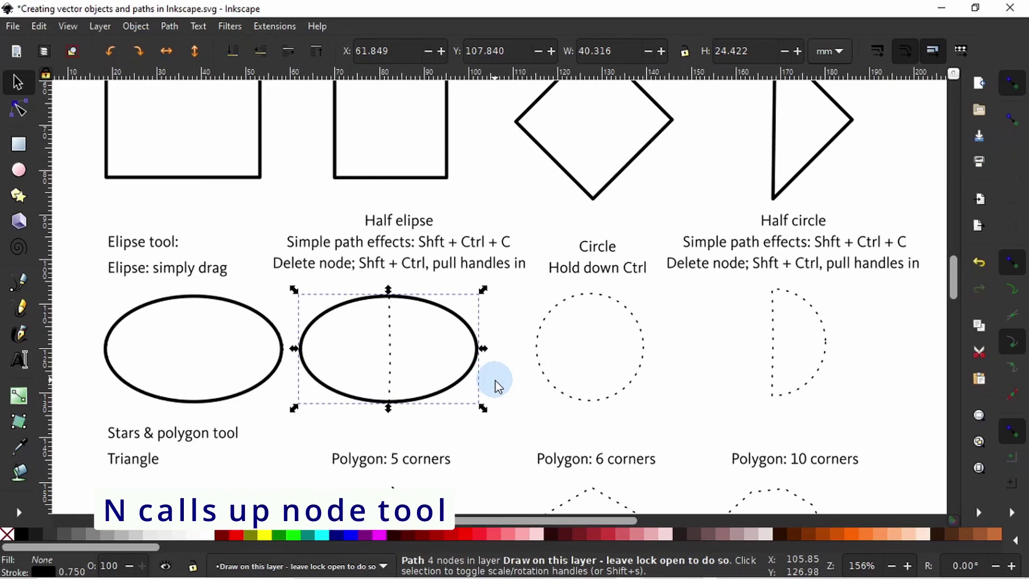
pyautogui.press('n')
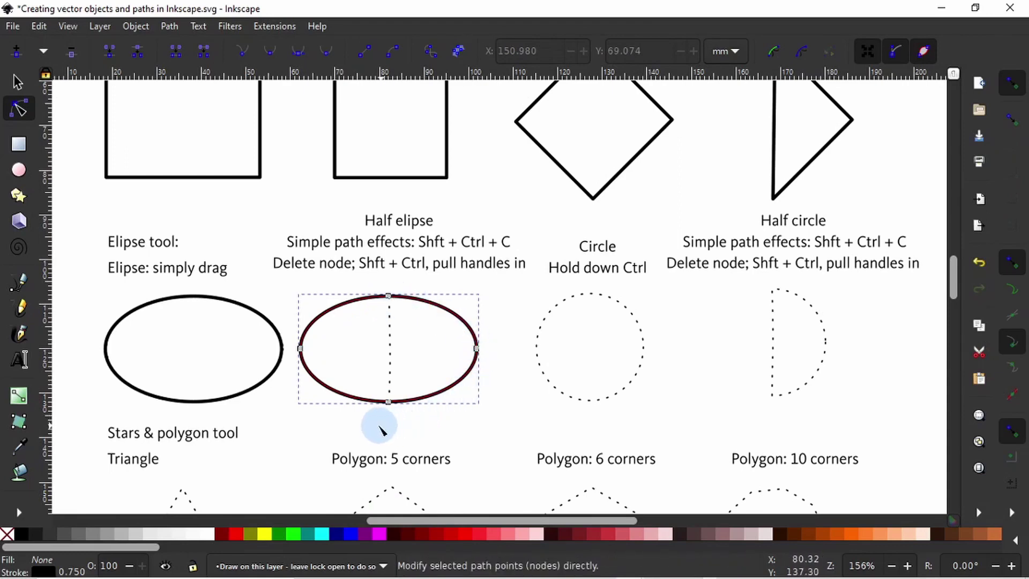
pyautogui.click(301, 349)
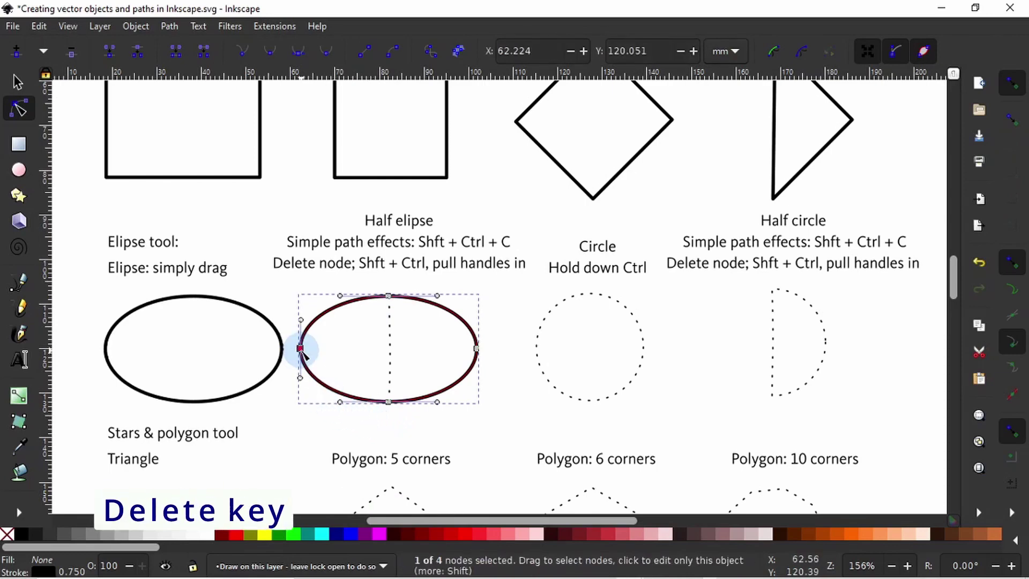
pyautogui.press('Delete')
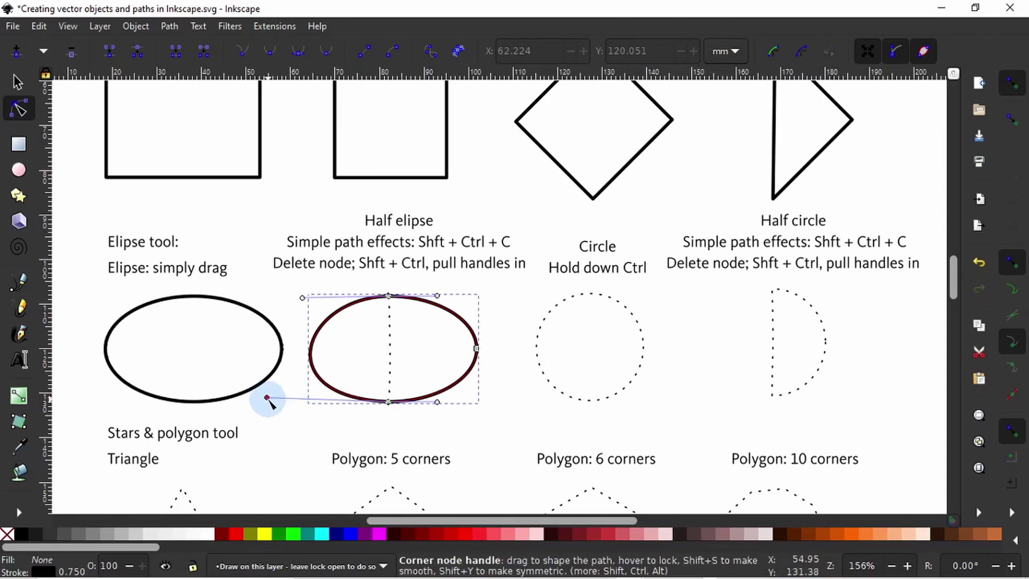
# Step: Pull the long left handles of the bottom and top nodes into their nodes to give the half ellipse a straight side
pyautogui.moveTo(267, 397); pyautogui.dragTo(388, 404)
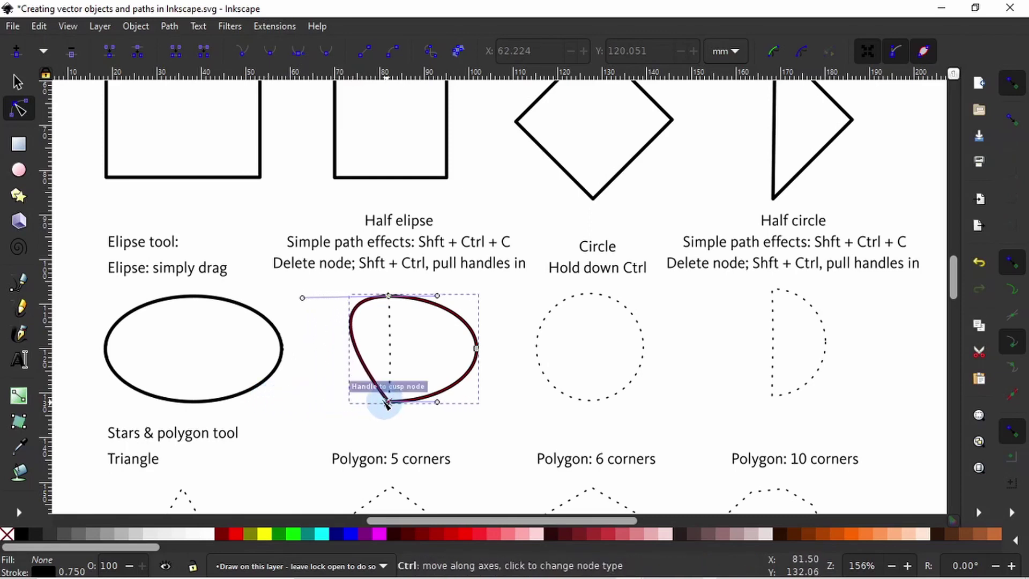
pyautogui.moveTo(302, 297); pyautogui.dragTo(388, 296)
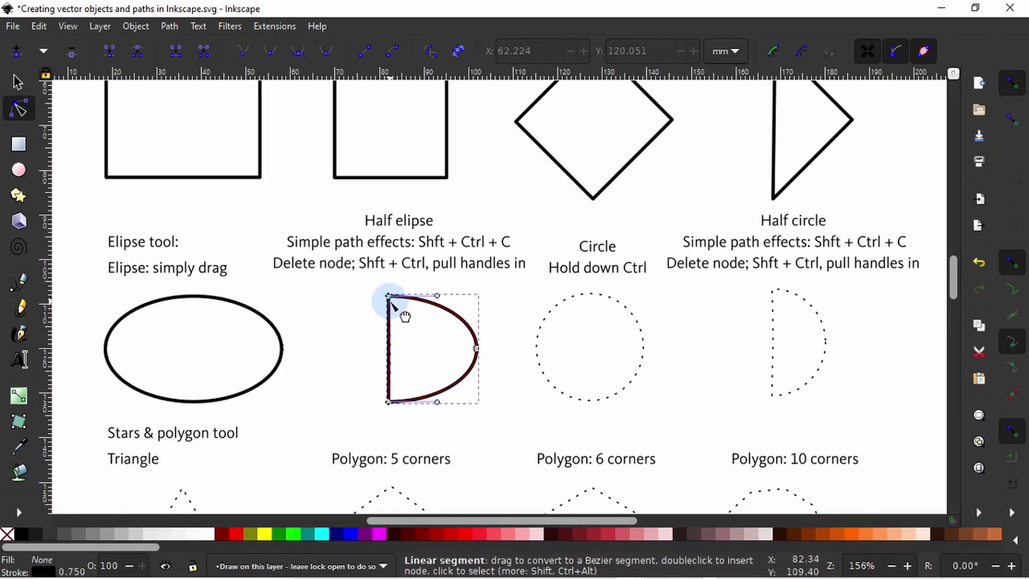
pyautogui.press('s')
pyautogui.click(374, 427)
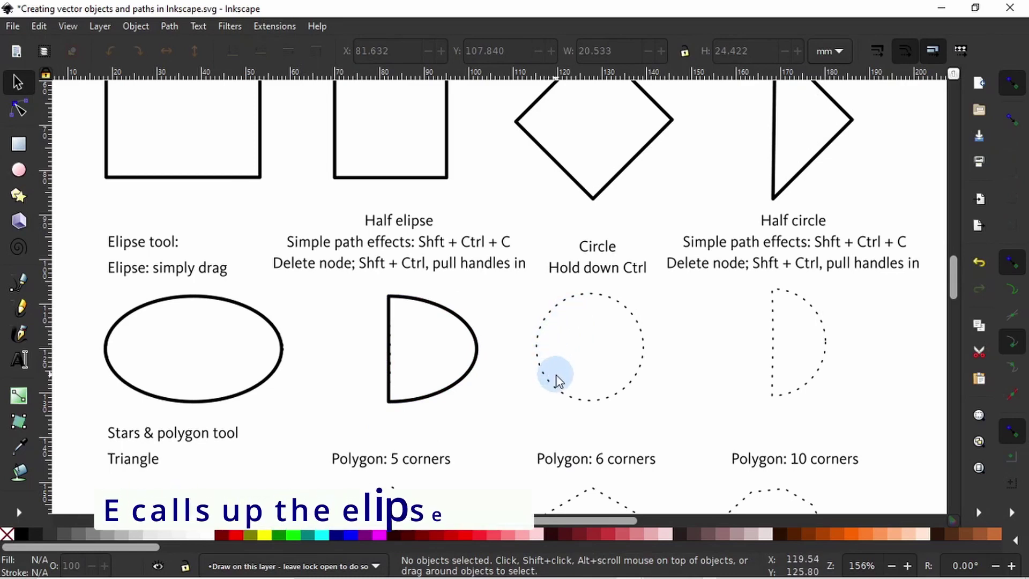
# Step: Draw a perfect circle with a radius of about 12.3 mm over the dotted circle guide
pyautogui.press('e')
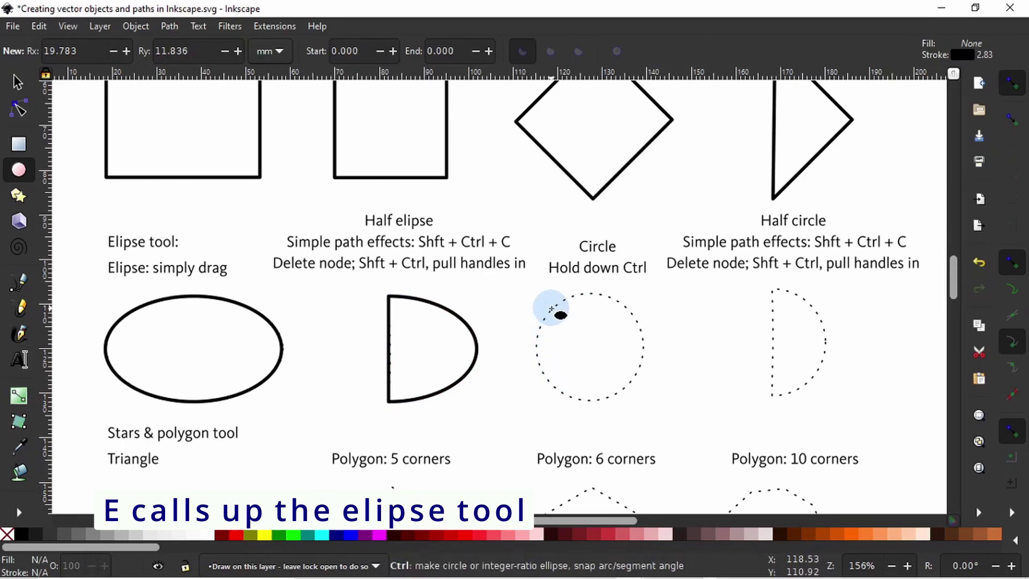
pyautogui.moveTo(552, 308)
pyautogui.mouseDown()
pyautogui.moveTo(658, 413)
pyautogui.moveTo(610, 359)
pyautogui.moveTo(648, 407)
pyautogui.moveTo(625, 376)
pyautogui.moveTo(659, 346)
pyautogui.moveTo(633, 356)
pyautogui.moveTo(617, 370)
pyautogui.moveTo(688, 343)
pyautogui.moveTo(756, 339)
pyautogui.moveTo(708, 417)
pyautogui.moveTo(593, 390)
pyautogui.moveTo(658, 320)
pyautogui.moveTo(610, 364)
pyautogui.moveTo(615, 370)
pyautogui.mouseUp()
pyautogui.moveTo(652, 400); pyautogui.dragTo(670, 417)
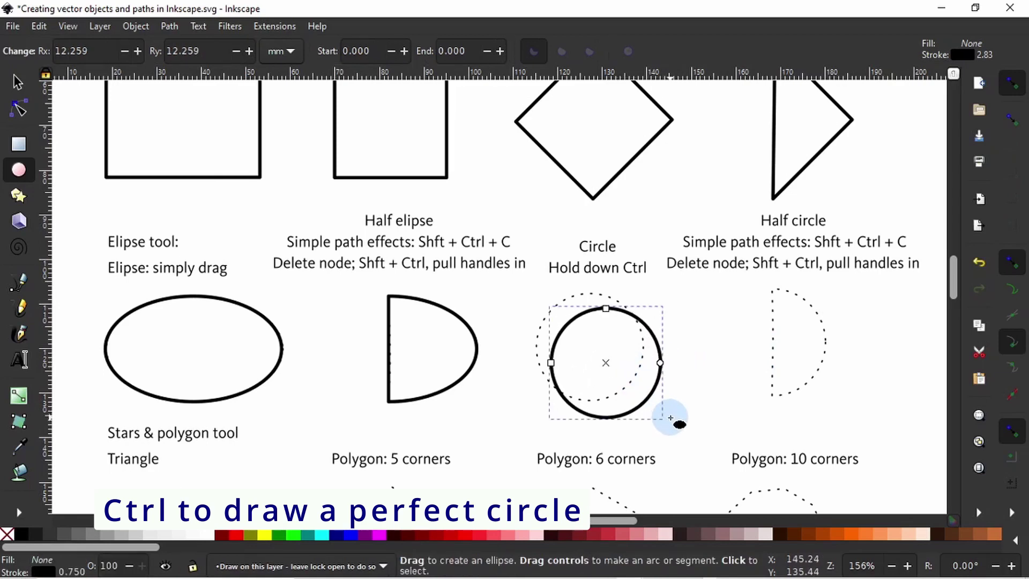
# Step: Move the circle onto its dotted guide and scale it proportionally to about 24.9 mm across
pyautogui.press('s')
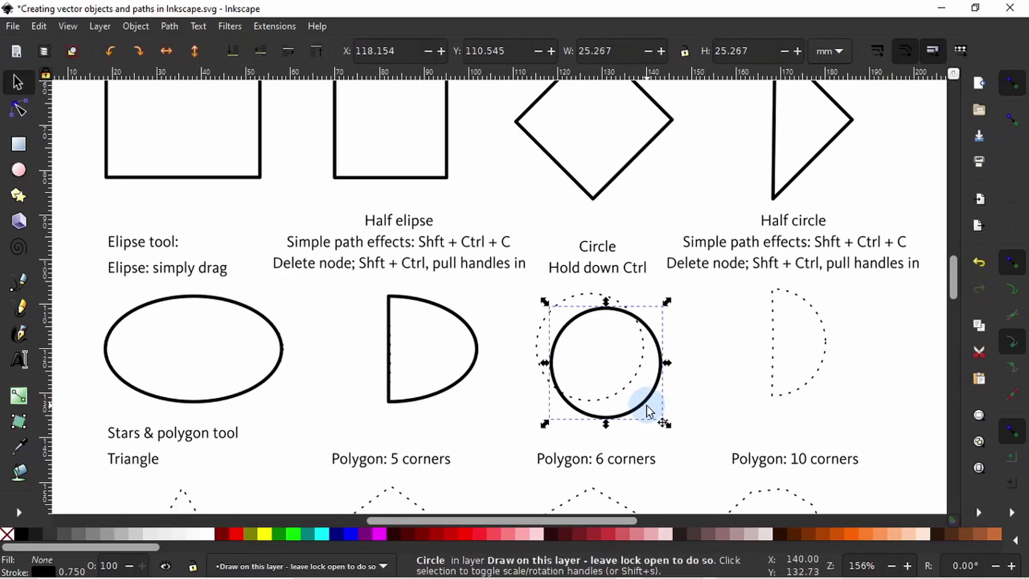
pyautogui.moveTo(646, 405); pyautogui.dragTo(634, 385)
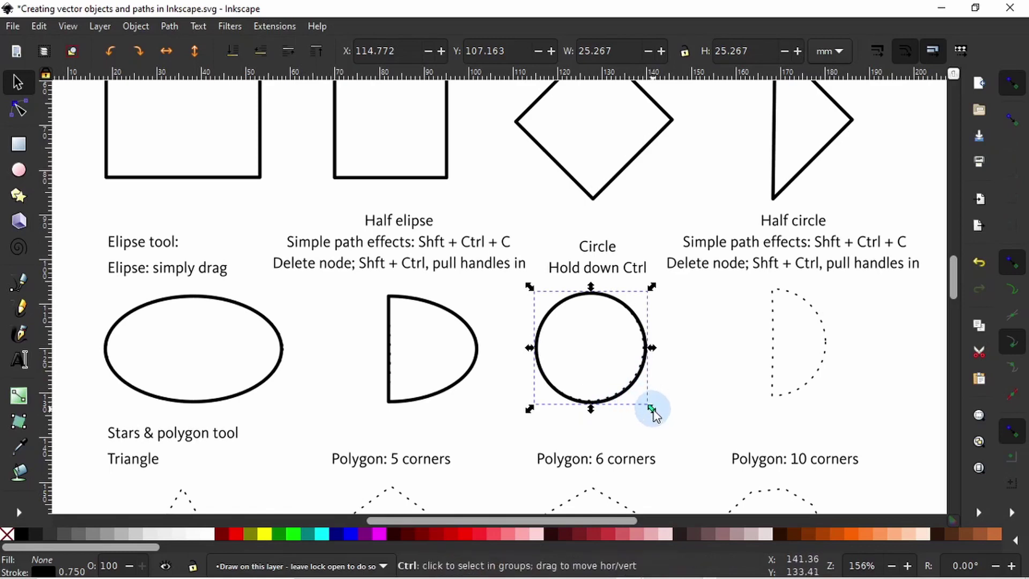
pyautogui.moveTo(651, 408); pyautogui.dragTo(657, 413)
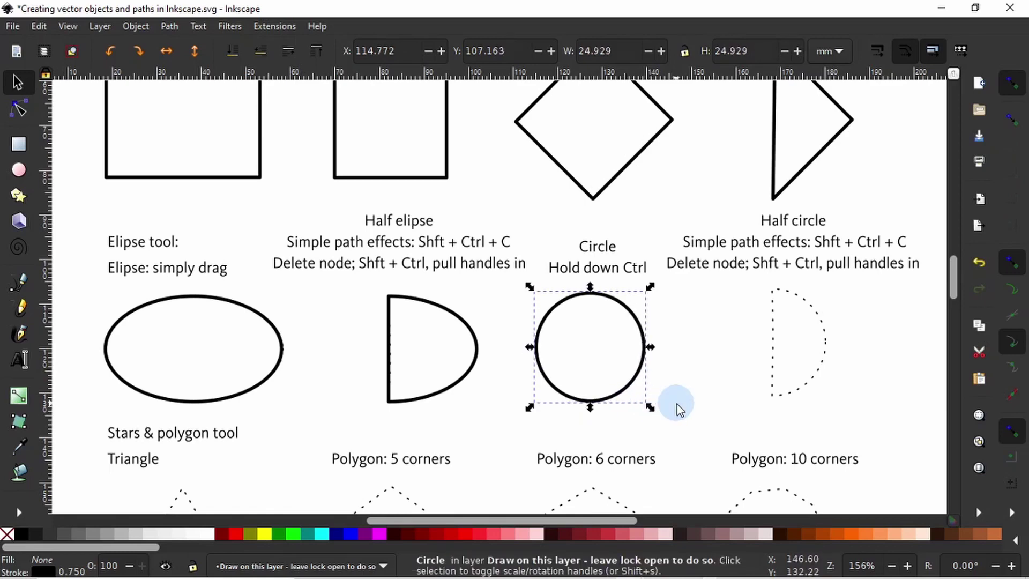
pyautogui.click(677, 406)
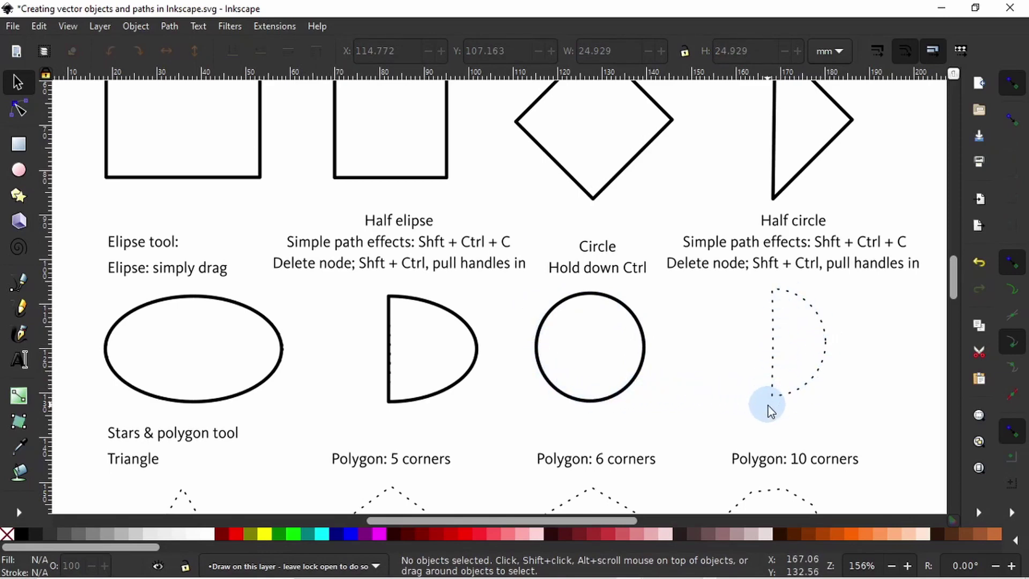
# Step: Duplicate the circle and centre the copy on the straight edge of the dotted half-circle guide
pyautogui.click(642, 338)
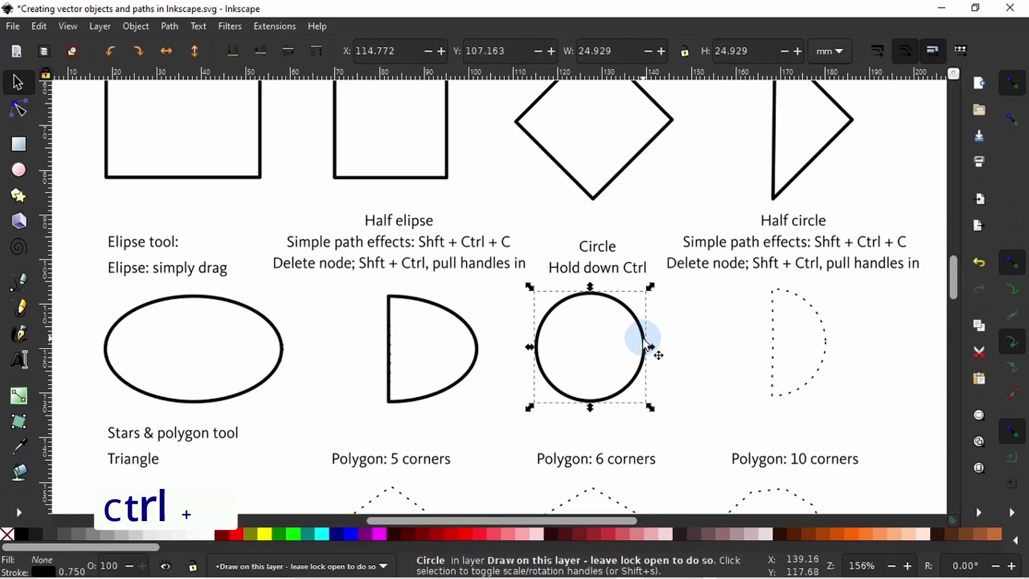
pyautogui.hotkey('ctrl', 'd')
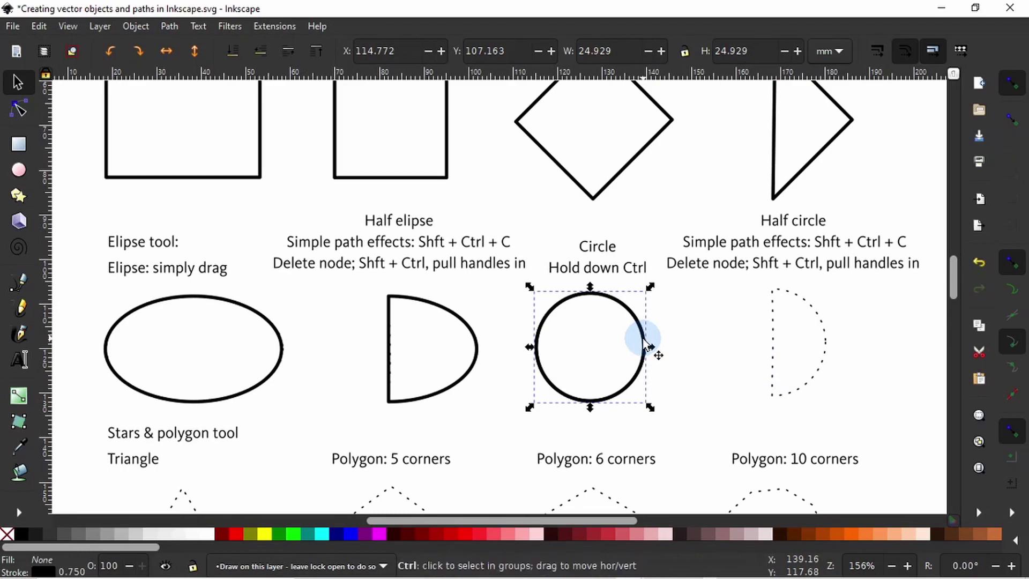
pyautogui.moveTo(645, 340); pyautogui.dragTo(837, 339)
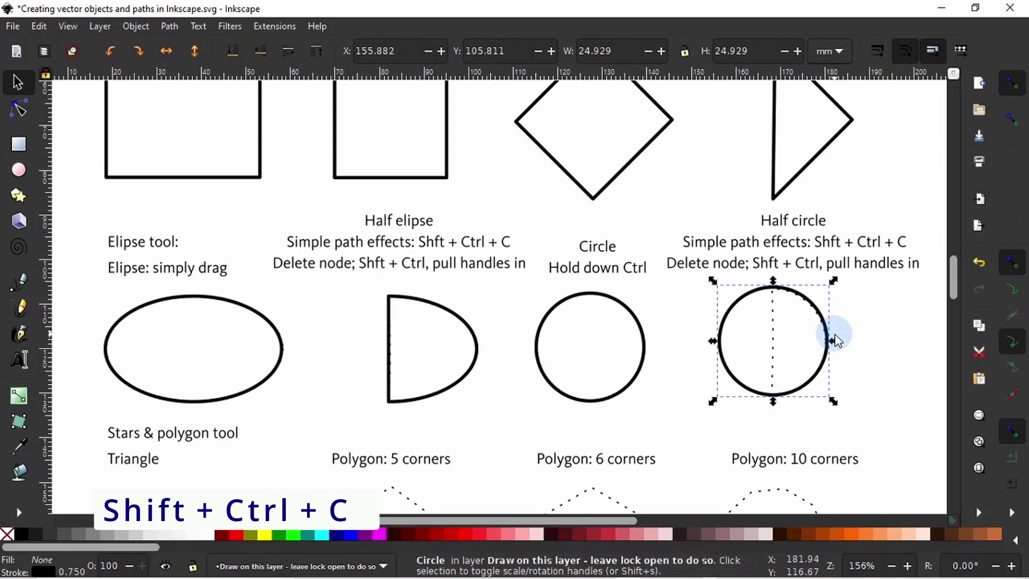
pyautogui.hotkey('ctrl', 'z')
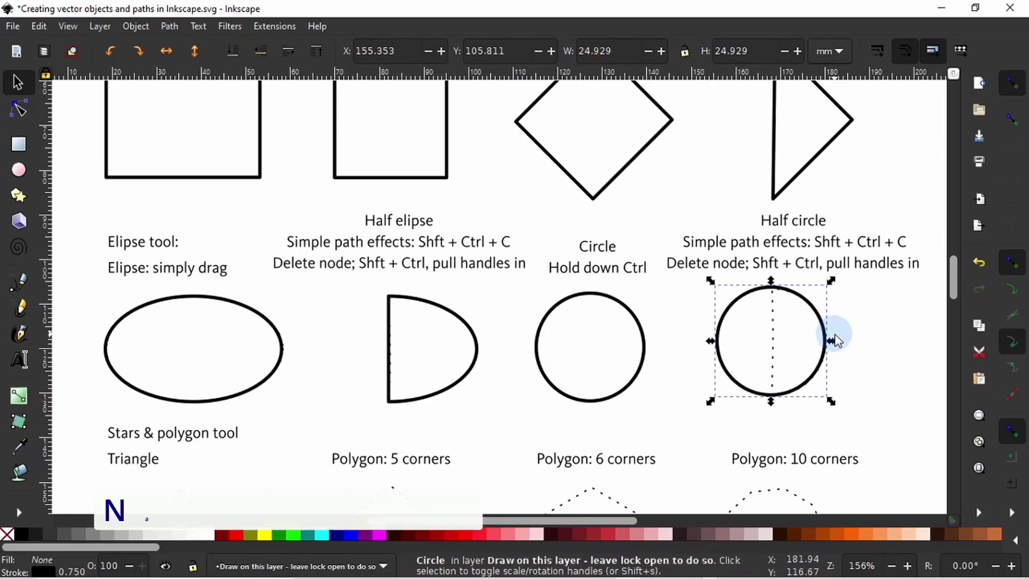
# Step: Convert the copied circle to a path and delete its leftmost node
pyautogui.hotkey('shift', 'ctrl', 'c')
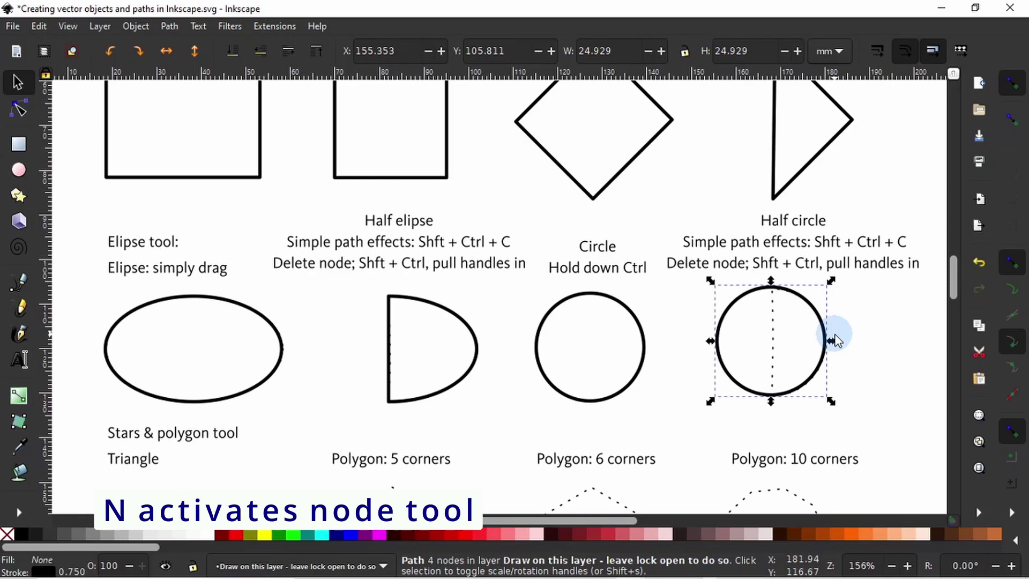
pyautogui.press('n')
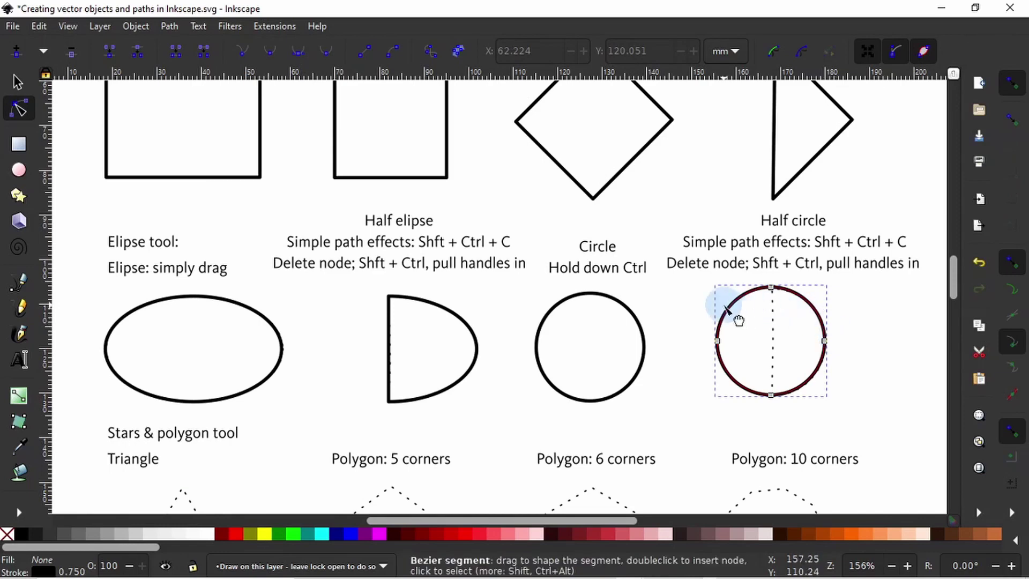
pyautogui.click(718, 341)
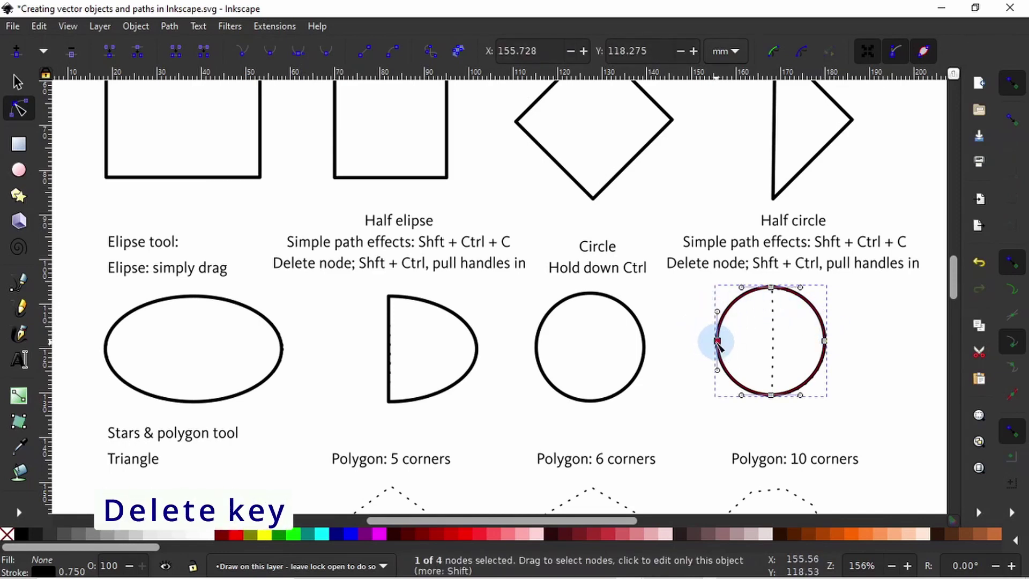
pyautogui.press('Delete')
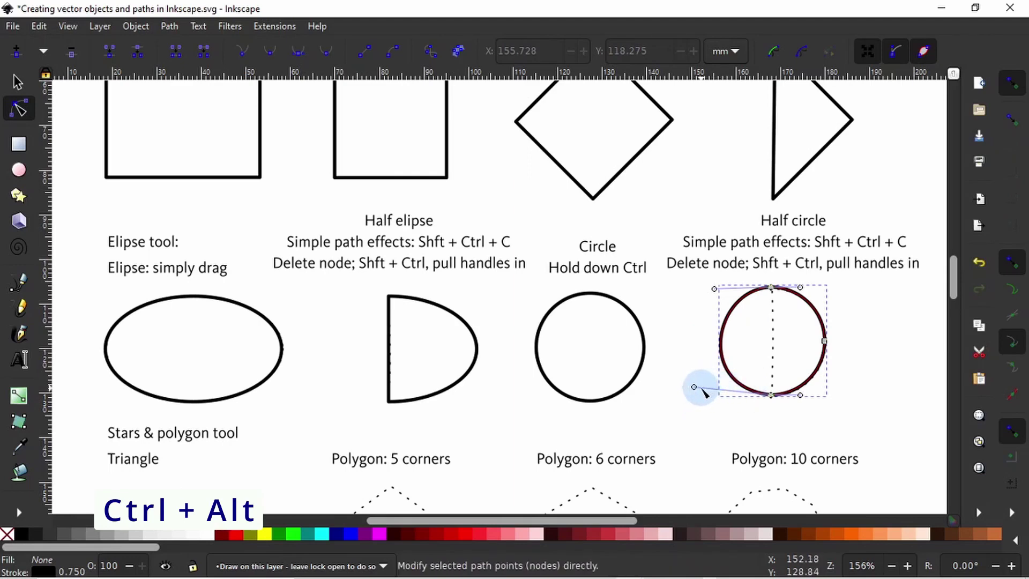
# Step: Pull the left handles of the bottom and top nodes onto the vertical line between them to form a half circle
pyautogui.moveTo(695, 387); pyautogui.dragTo(768, 332)
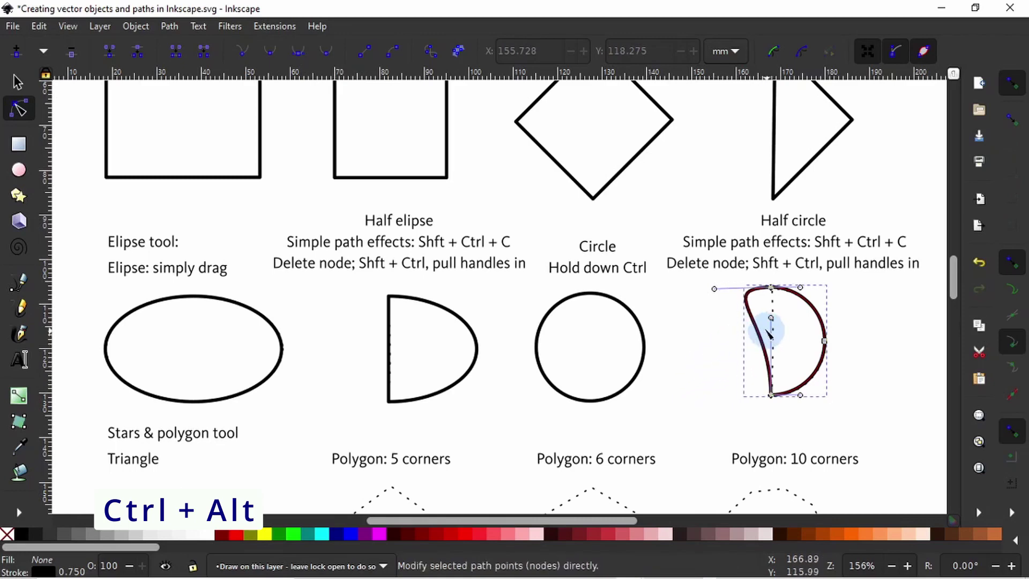
pyautogui.moveTo(715, 288)
pyautogui.mouseDown()
pyautogui.moveTo(770, 333)
pyautogui.moveTo(771, 349)
pyautogui.mouseUp()
pyautogui.click(750, 375)
pyautogui.press('s')
pyautogui.click(770, 373)
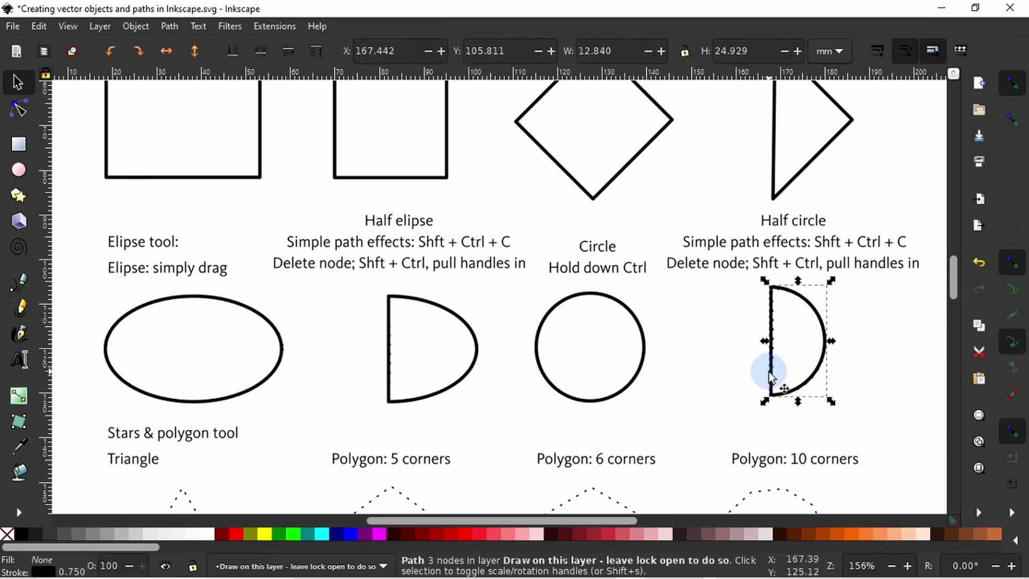
pyautogui.click(806, 382)
pyautogui.click(835, 371)
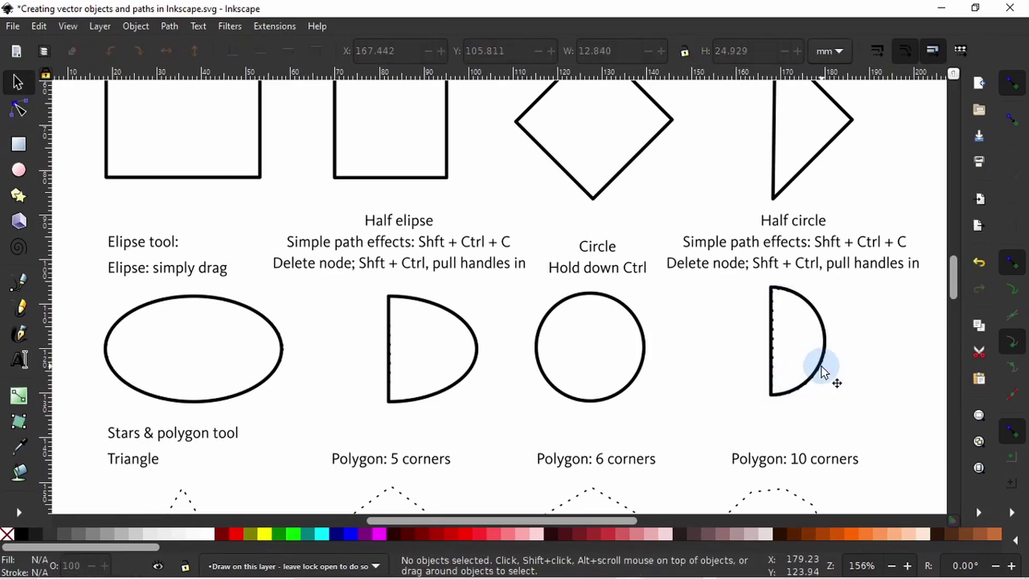
pyautogui.click(821, 369)
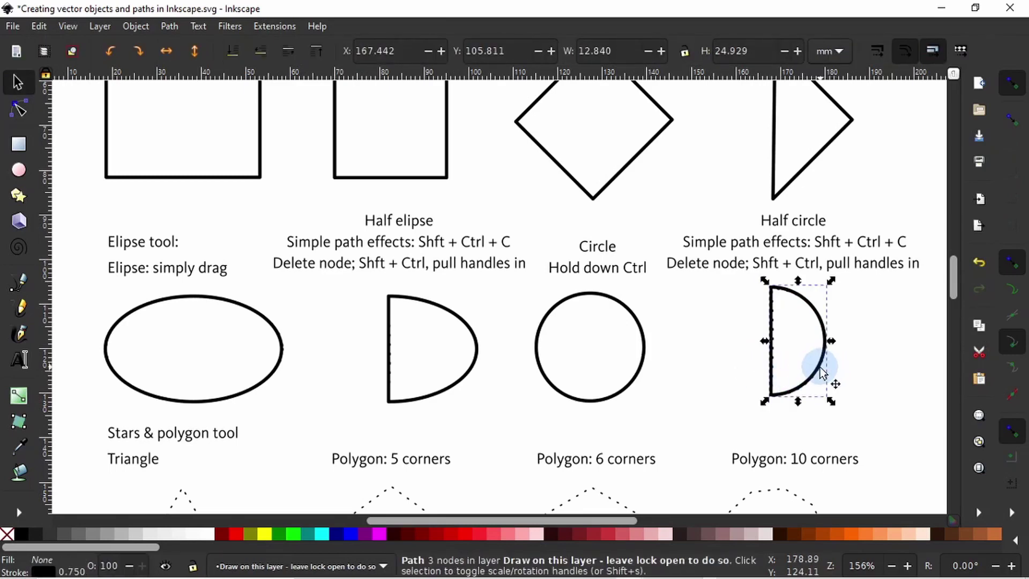
pyautogui.click(855, 373)
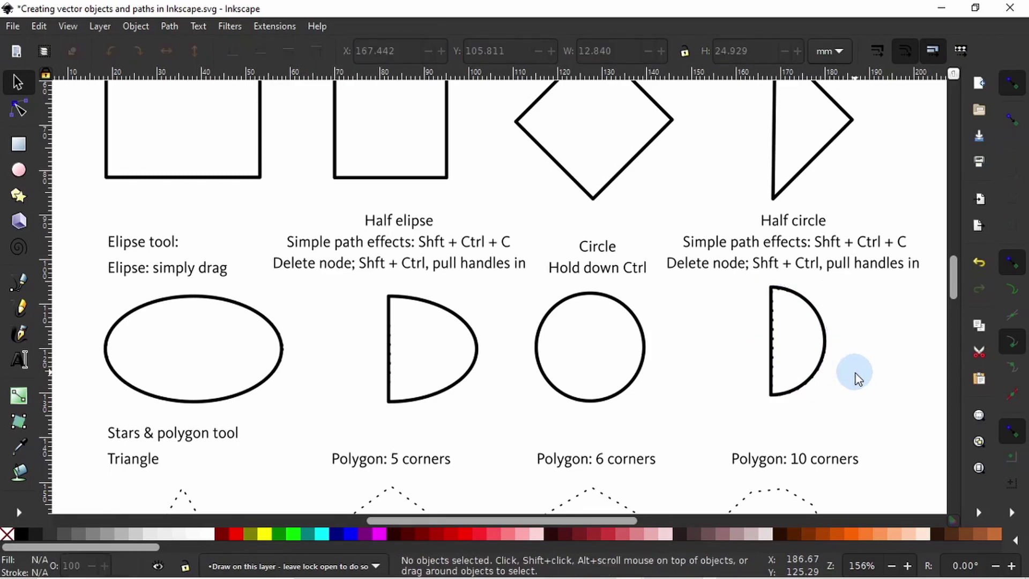
# Step: Draw a regular three-corner polygon about 30.2 mm wide and 26.2 mm high from the centre of the dotted triangle guide
pyautogui.moveTo(953, 283); pyautogui.dragTo(962, 306)
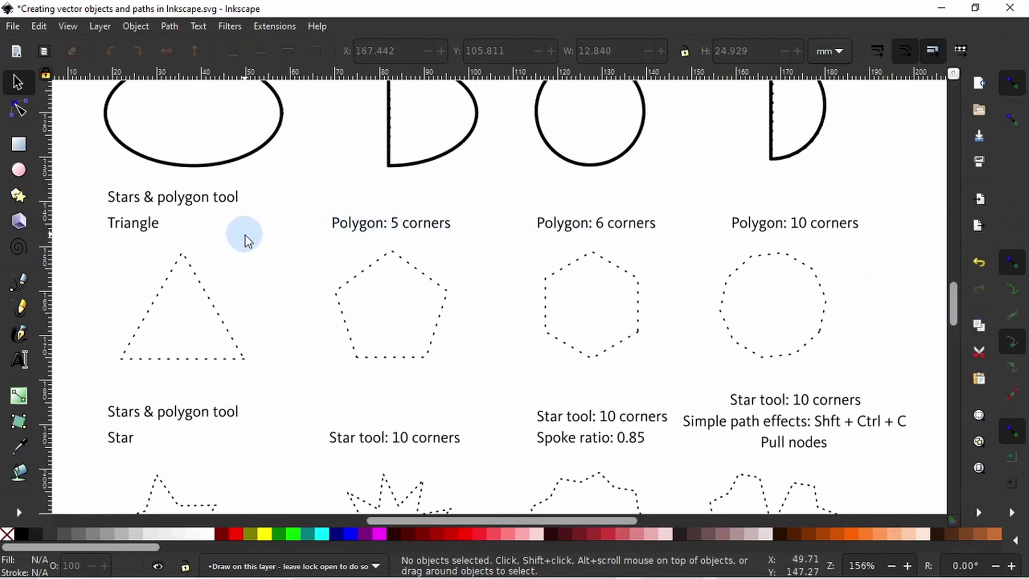
pyautogui.click(19, 197)
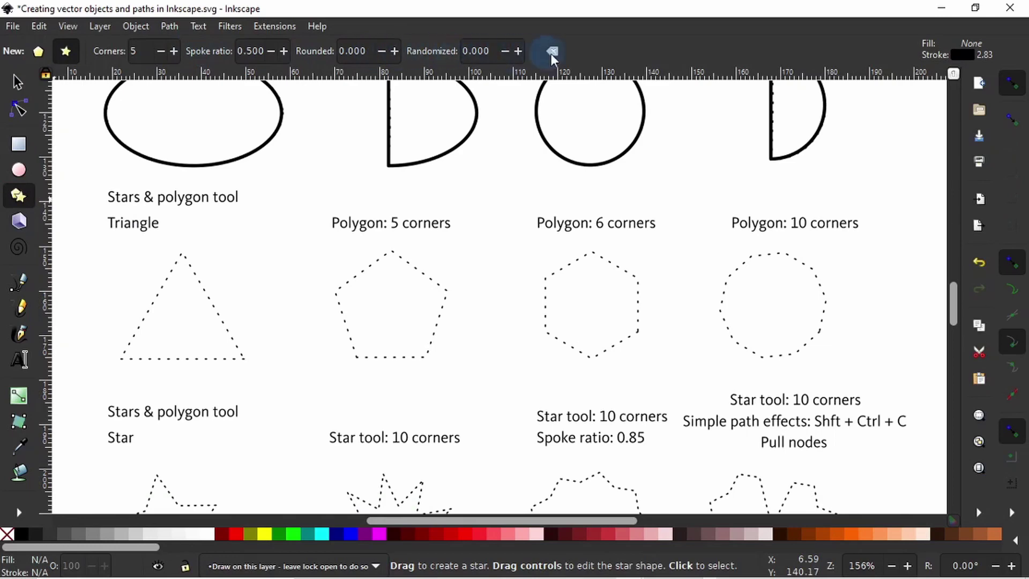
pyautogui.click(38, 52)
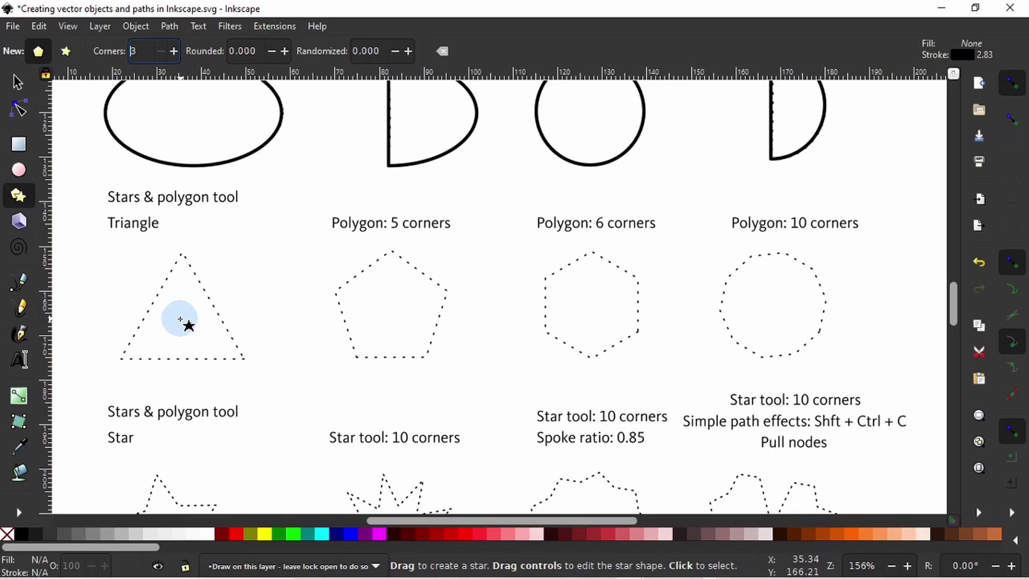
pyautogui.moveTo(181, 319); pyautogui.dragTo(232, 355)
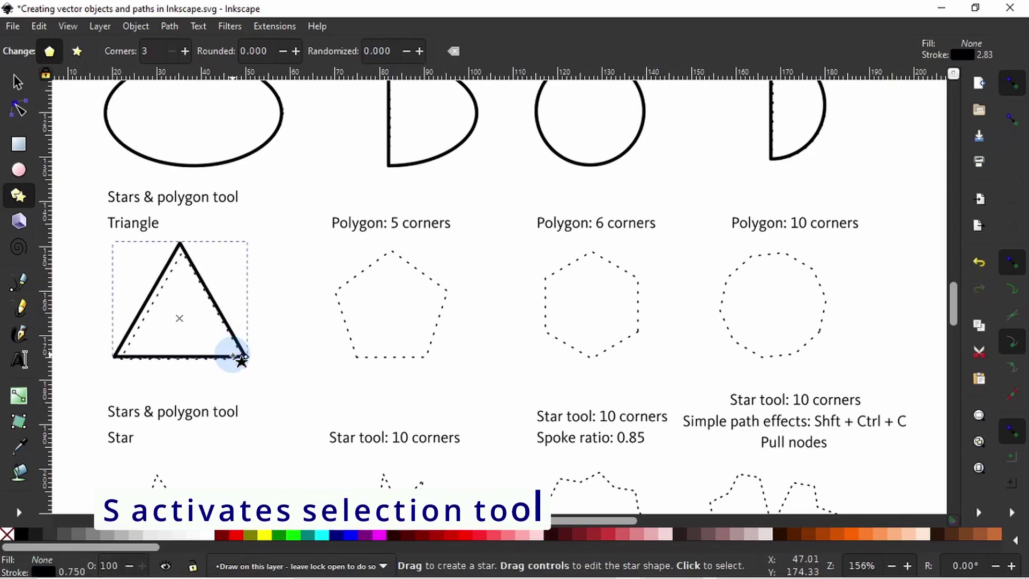
# Step: Scale the triangle by its corners to about 28.5 × 24.8 mm so it matches the dotted guide
pyautogui.press('s')
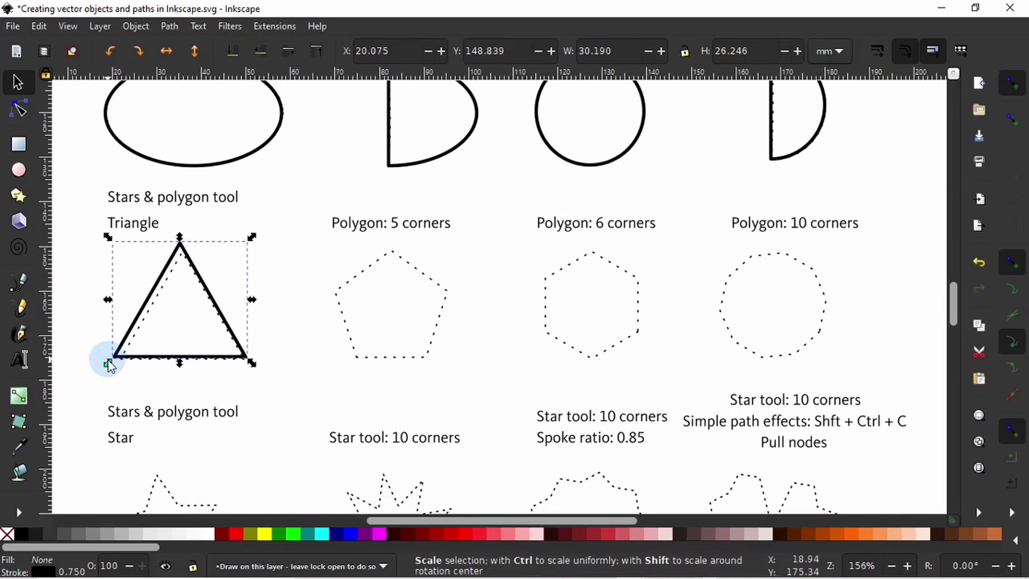
pyautogui.moveTo(109, 365); pyautogui.dragTo(115, 366)
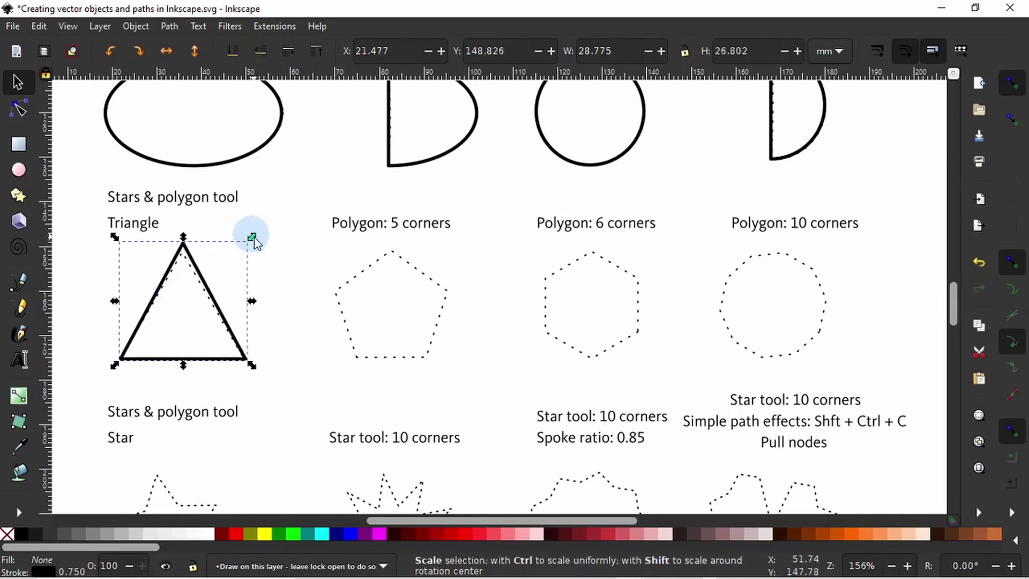
pyautogui.moveTo(252, 237); pyautogui.dragTo(247, 245)
pyautogui.click(292, 349)
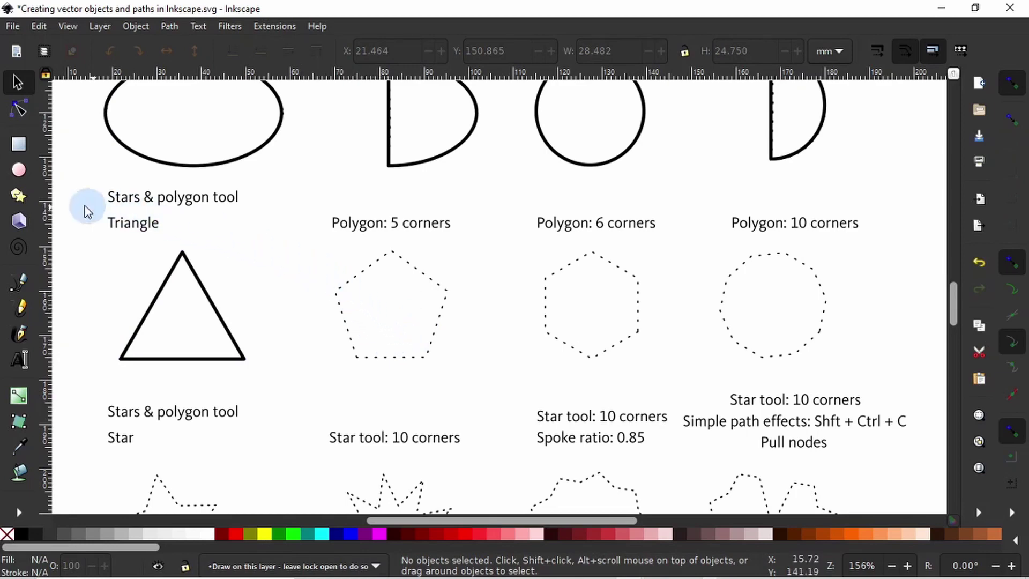
# Step: Draw a regular polygon with 5 corners, about 25.7 × 24.7 mm, from the centre of the dotted pentagon guide
pyautogui.click(19, 196)
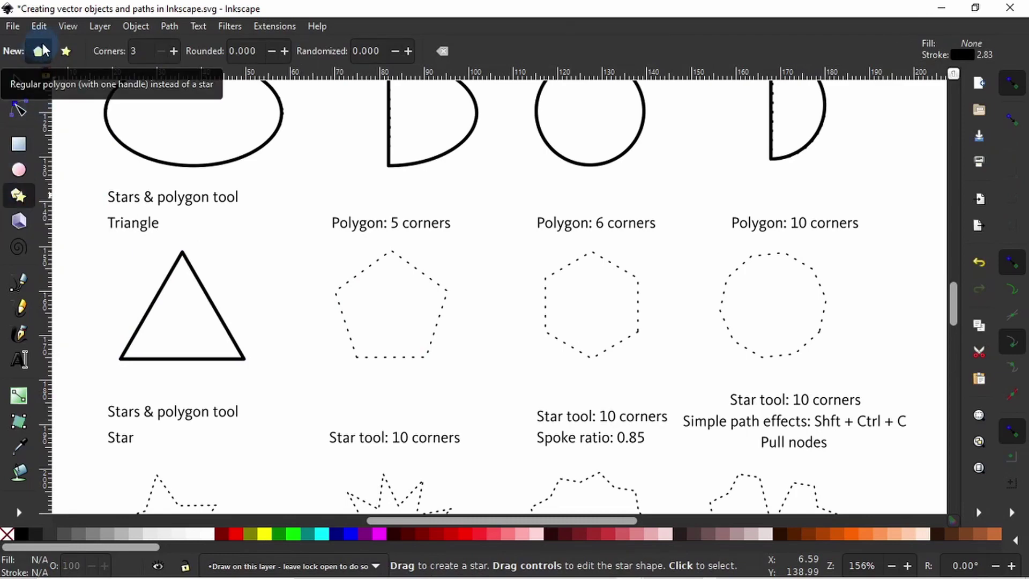
pyautogui.click(173, 52)
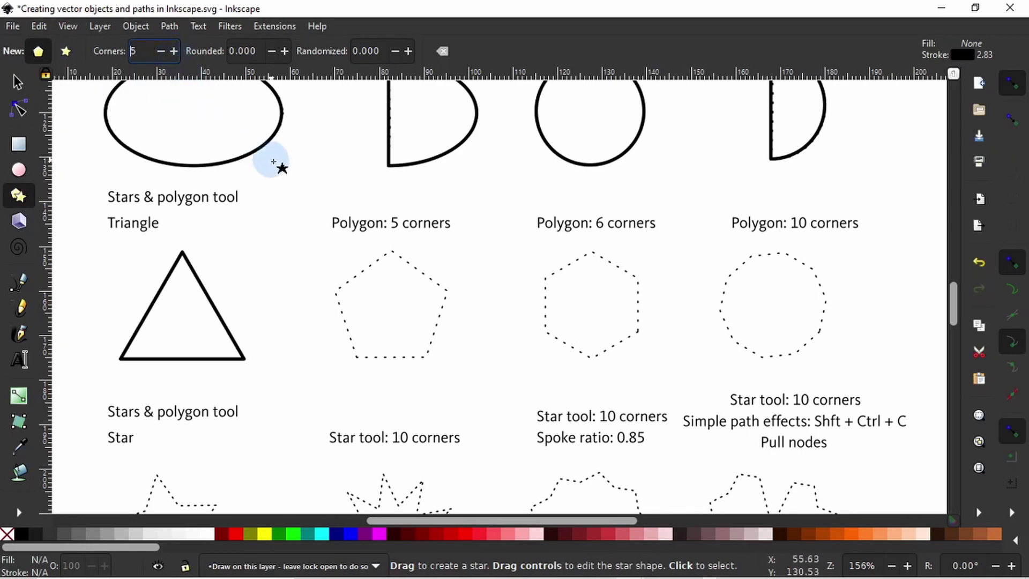
pyautogui.moveTo(391, 312); pyautogui.dragTo(421, 350)
# Step: Fit the pentagon to its dotted guide by scaling its corners to about 25.7 × 24.9 mm, and deselect it
pyautogui.press('s')
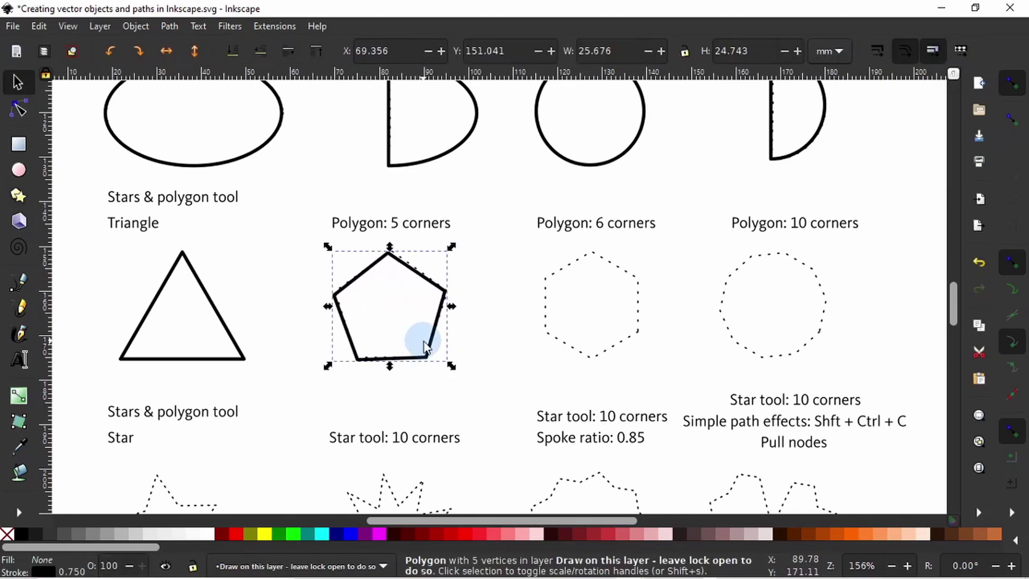
pyautogui.press('ctrl')
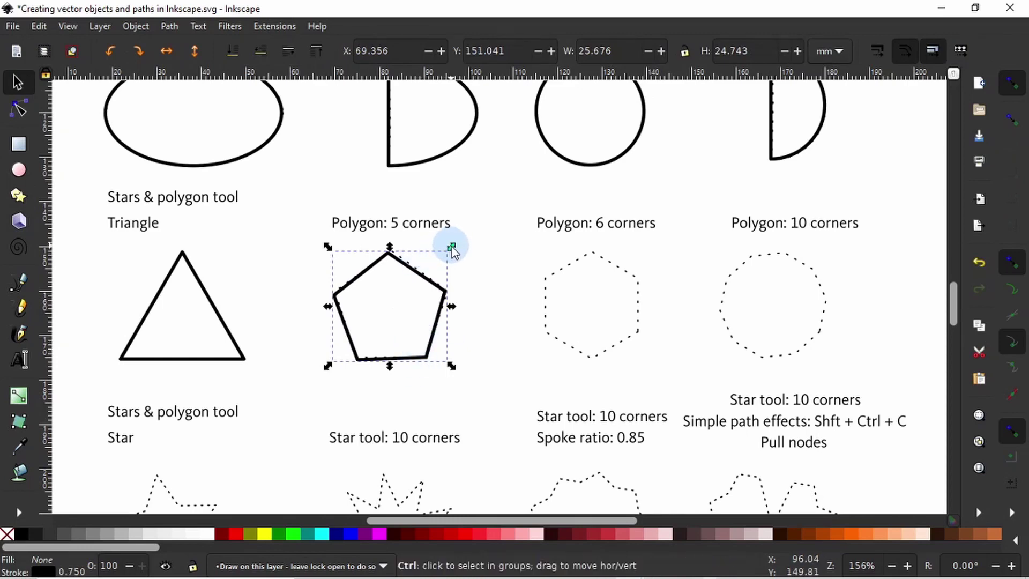
pyautogui.moveTo(453, 250); pyautogui.dragTo(454, 243)
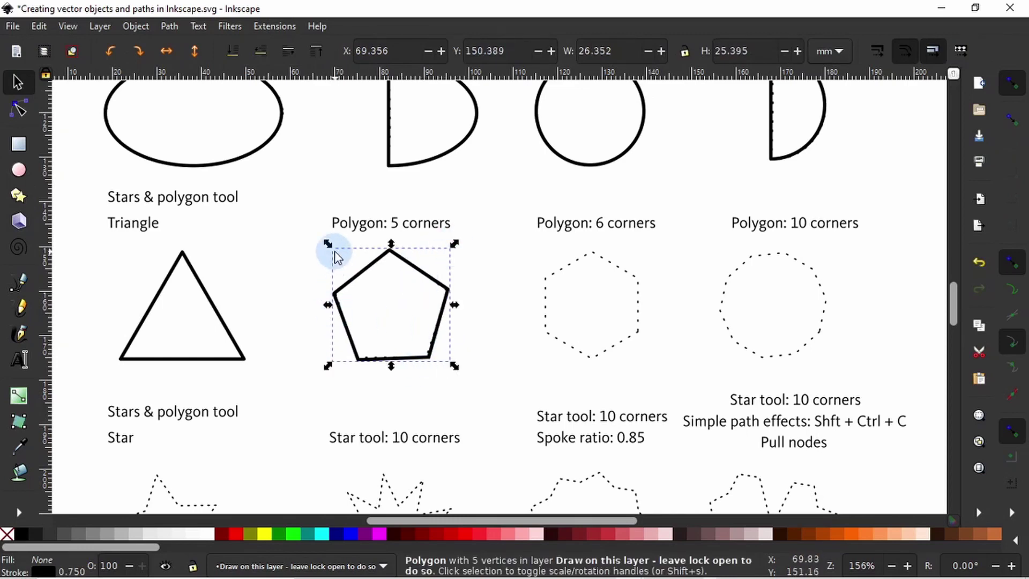
pyautogui.moveTo(328, 365); pyautogui.dragTo(327, 362)
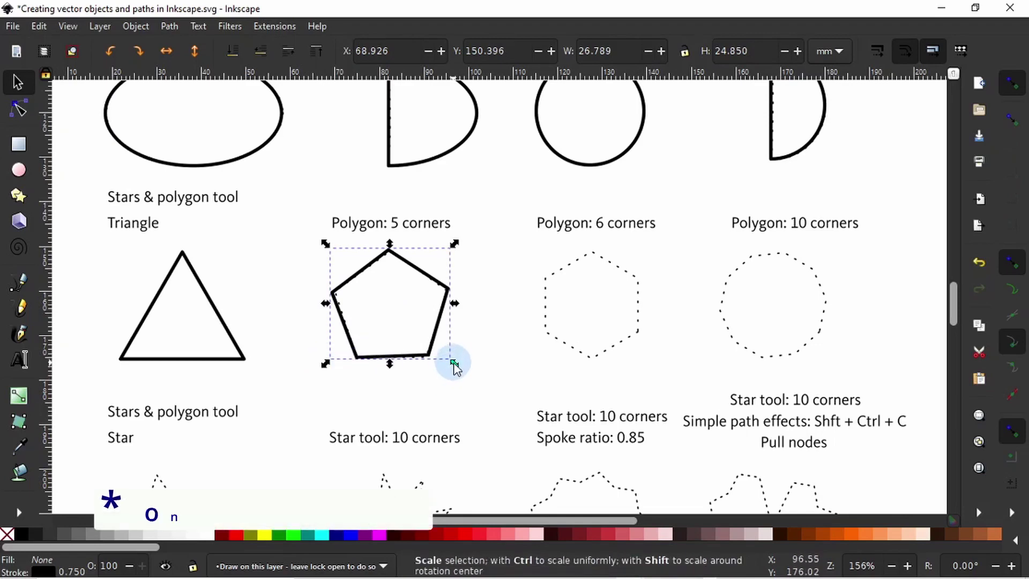
pyautogui.moveTo(454, 362); pyautogui.dragTo(453, 365)
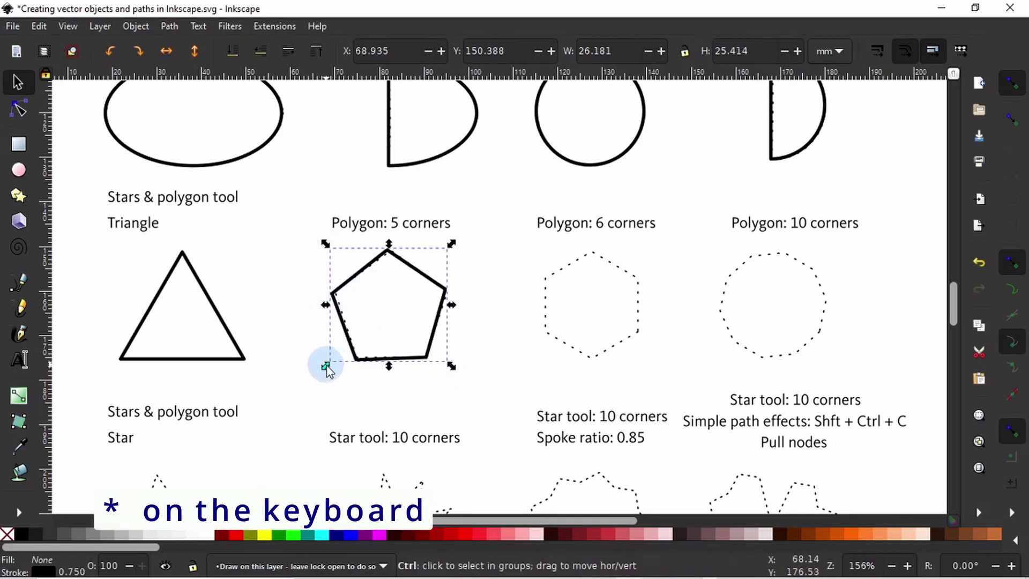
pyautogui.moveTo(326, 361); pyautogui.dragTo(326, 360)
pyautogui.click(487, 358)
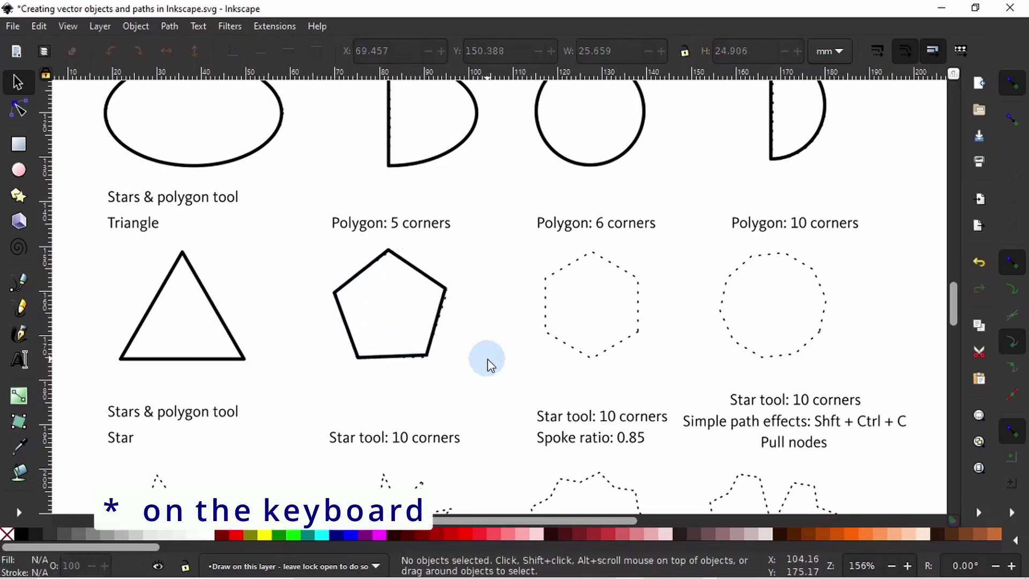
# Step: Draw a regular polygon with 6 corners, about 21.7 × 24.7 mm, over the dotted hexagon guide
pyautogui.press('*')
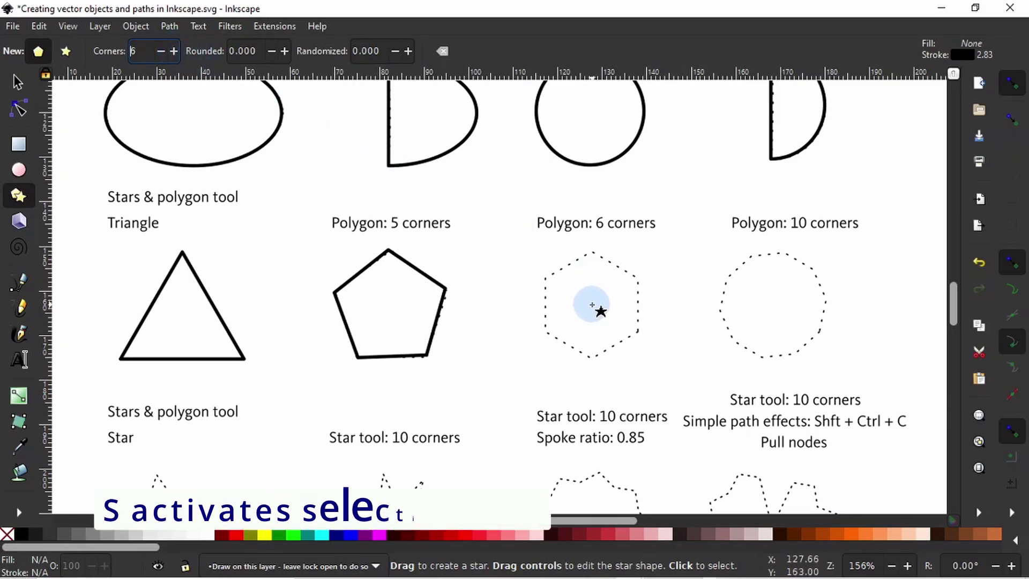
pyautogui.moveTo(593, 306); pyautogui.dragTo(636, 328)
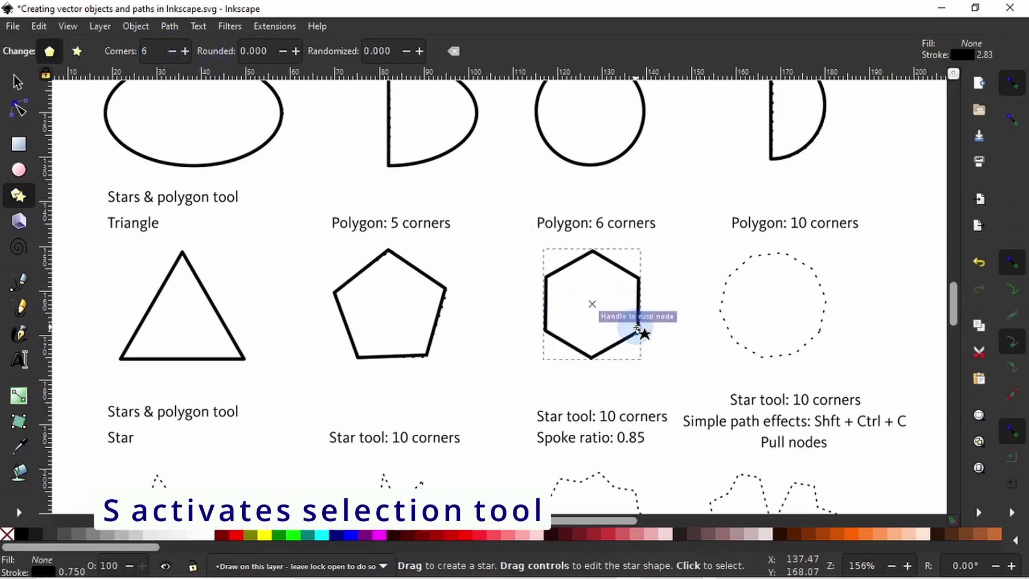
pyautogui.press('s')
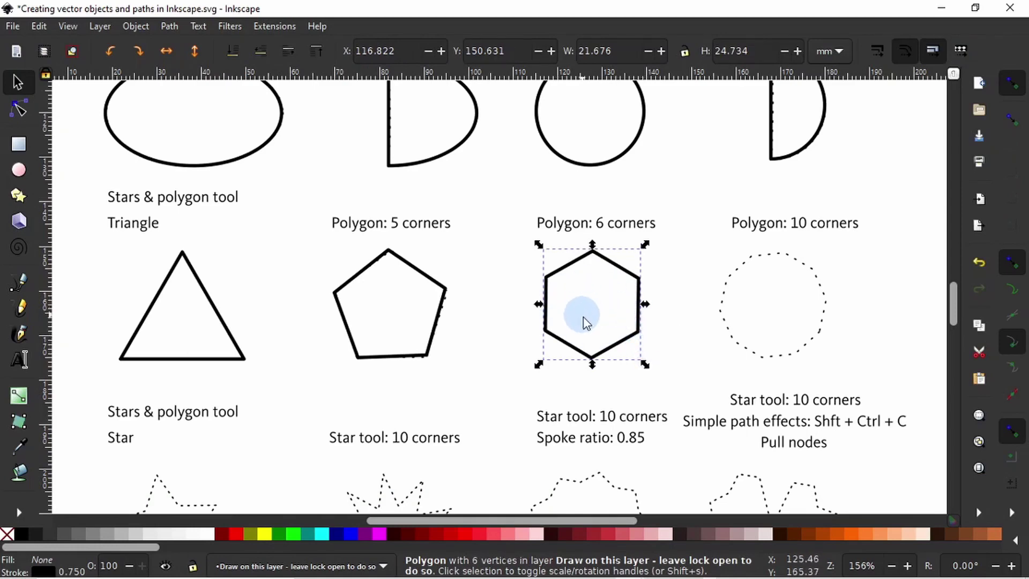
pyautogui.click(673, 344)
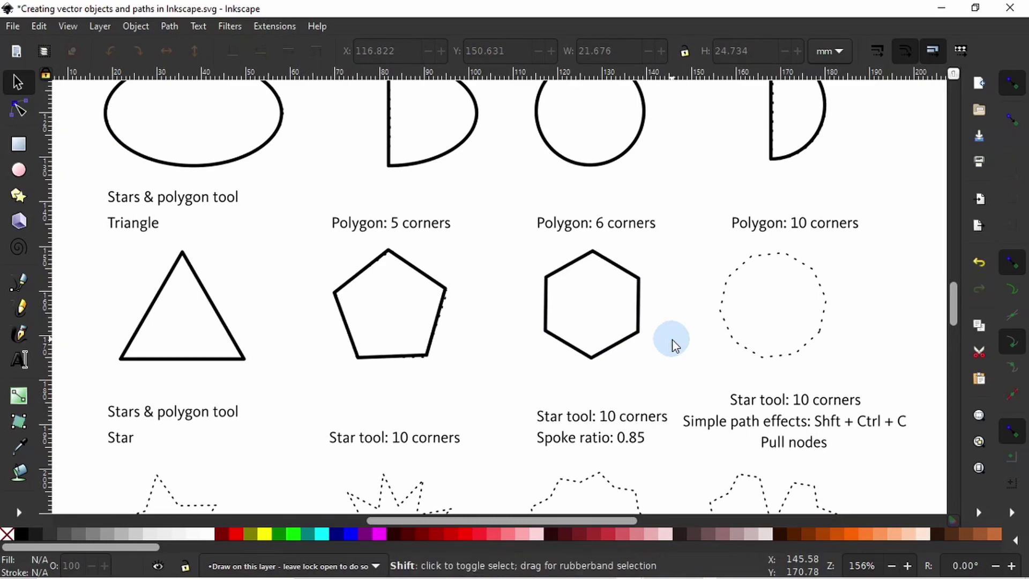
# Step: Draw a regular polygon with 10 corners, about 24.4 × 23.8 mm, over the dotted ten-corner guide
pyautogui.press('*')
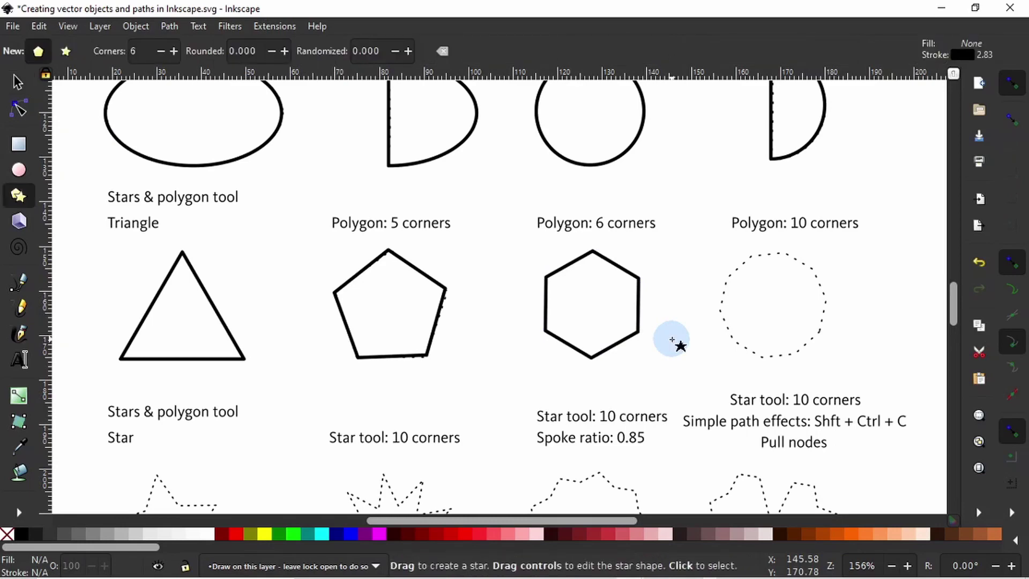
pyautogui.click(174, 51)
pyautogui.click(175, 52)
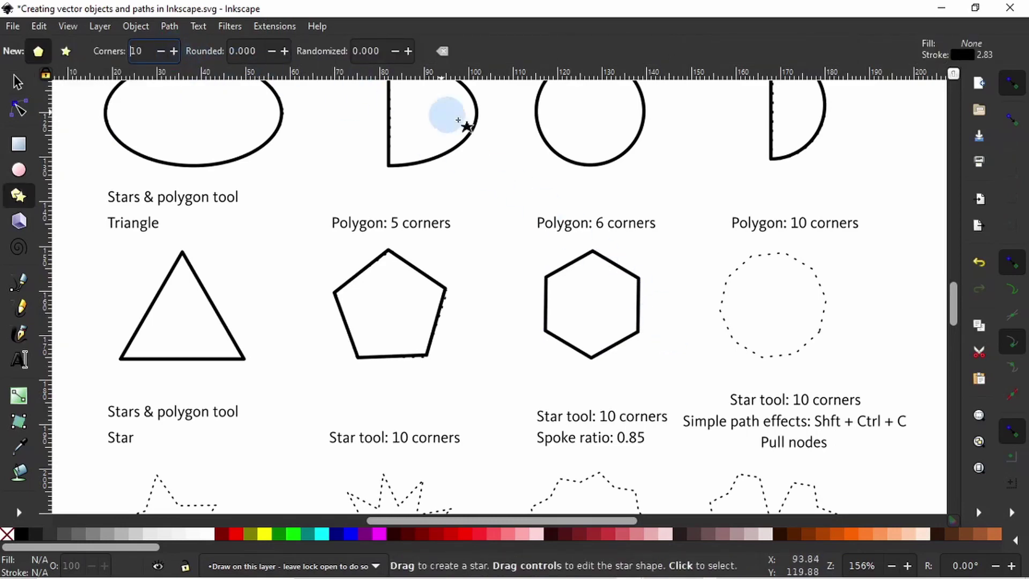
pyautogui.moveTo(776, 305); pyautogui.dragTo(804, 325)
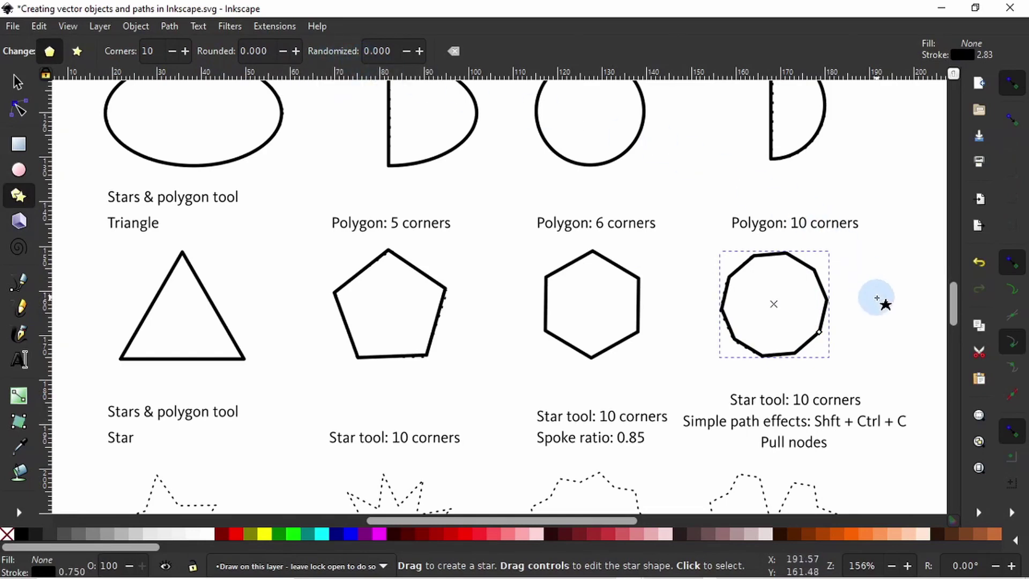
pyautogui.press('s')
pyautogui.click(909, 310)
# Step: Draw a star with 5 corners, about 26.3 × 26.2 mm, from the centre of the dotted five-pointed star guide
pyautogui.moveTo(953, 309); pyautogui.dragTo(962, 336)
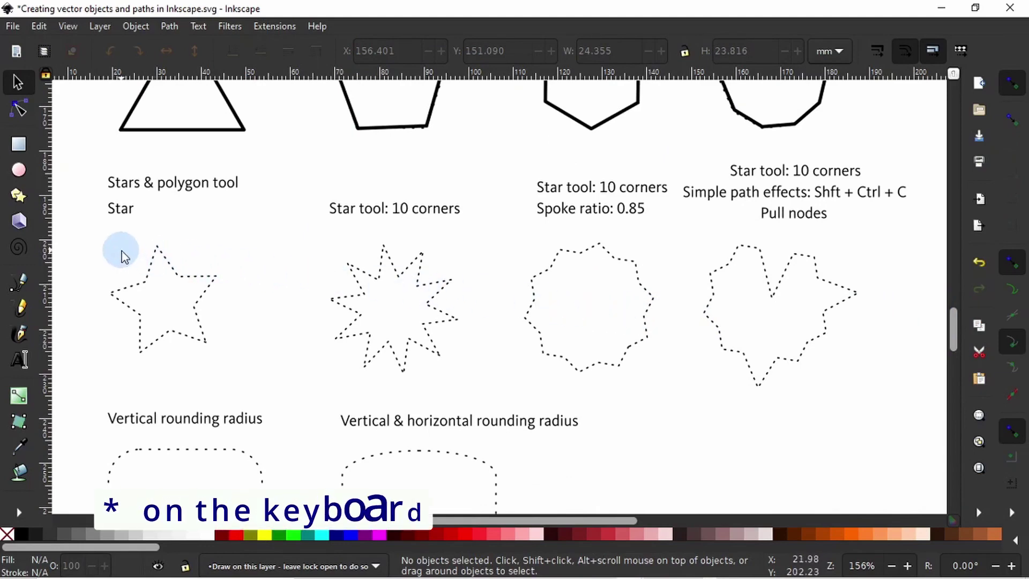
pyautogui.hotkey('shift', '8')
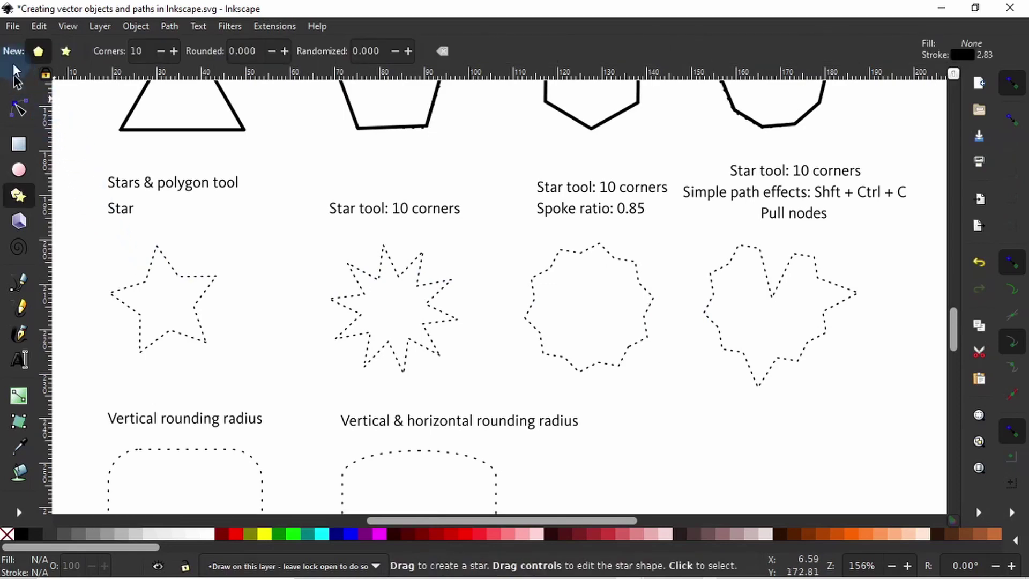
pyautogui.click(66, 52)
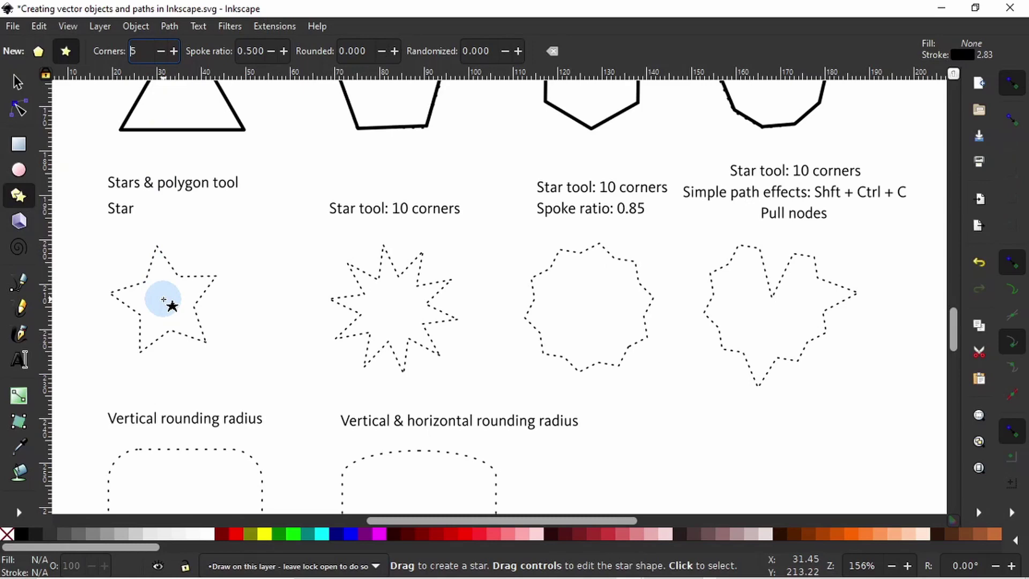
pyautogui.moveTo(164, 300); pyautogui.dragTo(215, 341)
# Step: Scale the five-pointed star to about 25.3 × 24.8 mm to fit its dotted guide, and deselect it
pyautogui.press('s')
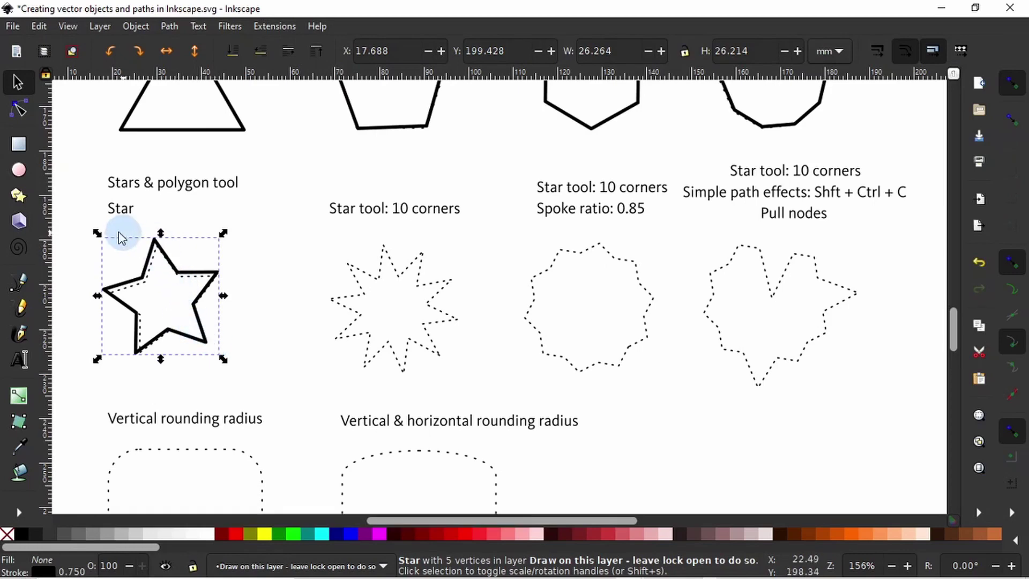
pyautogui.moveTo(97, 234); pyautogui.dragTo(101, 238)
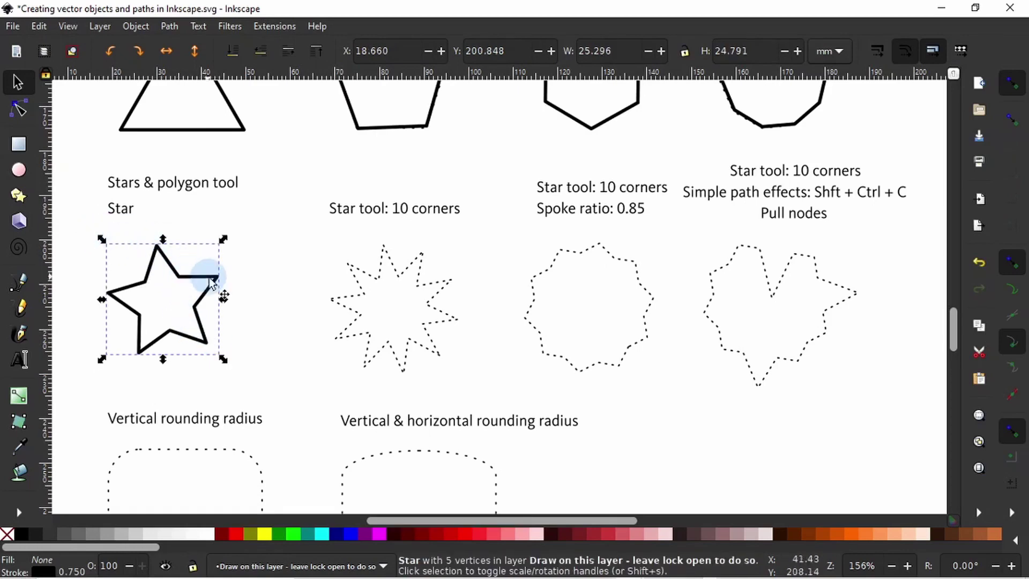
pyautogui.click(289, 342)
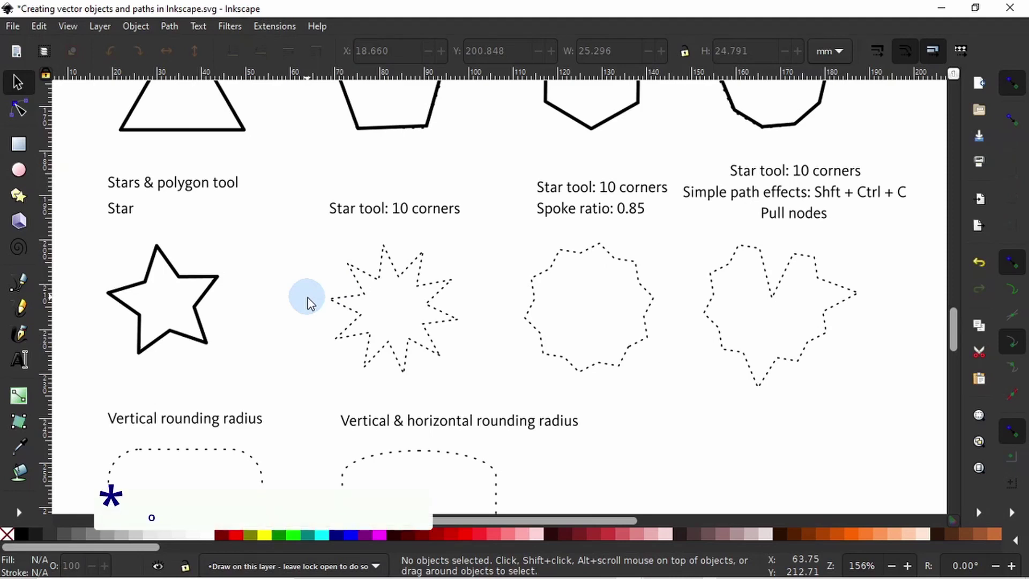
# Step: Draw a star with 10 corners, about 29.9 × 29.7 mm, over the dotted ten-pointed star guide and switch to selecting it
pyautogui.press('shift')
pyautogui.press('*')
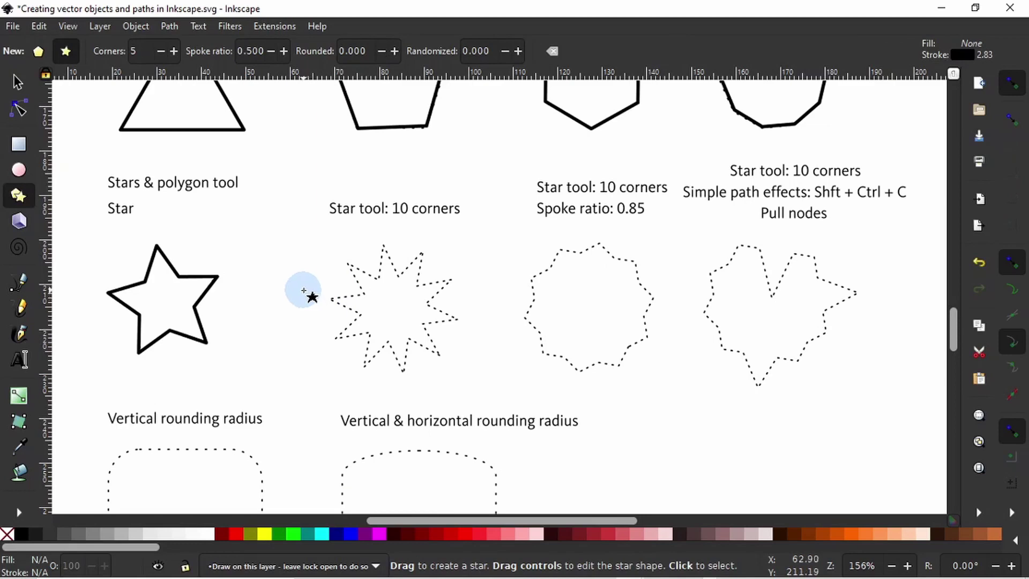
pyautogui.click(174, 51)
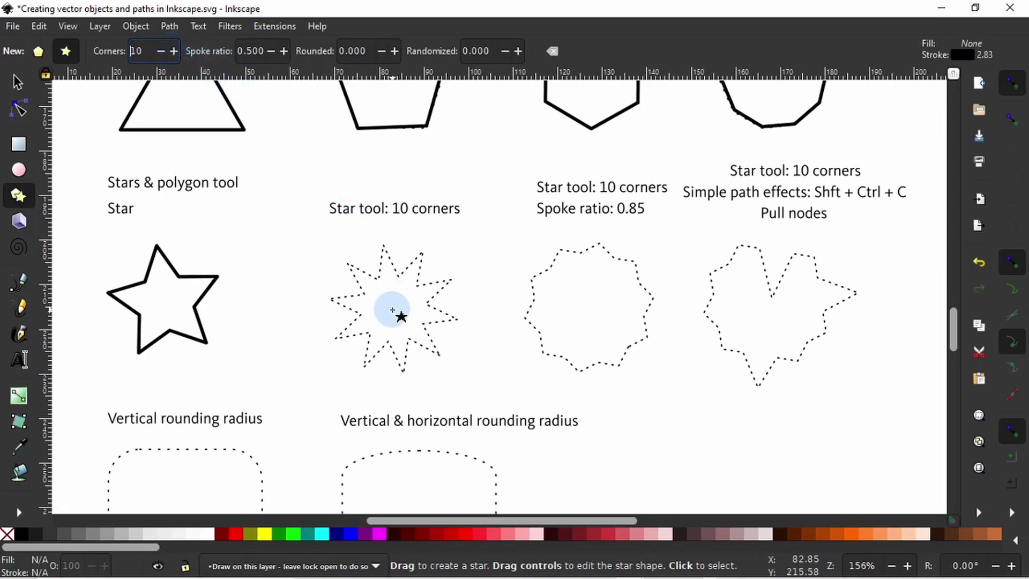
pyautogui.moveTo(392, 310); pyautogui.dragTo(434, 351)
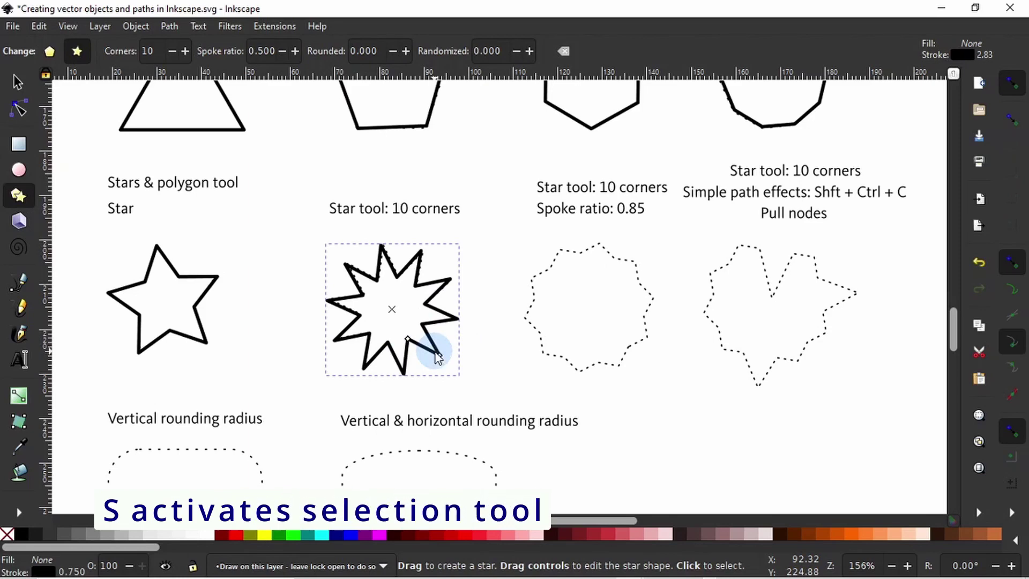
pyautogui.press('s')
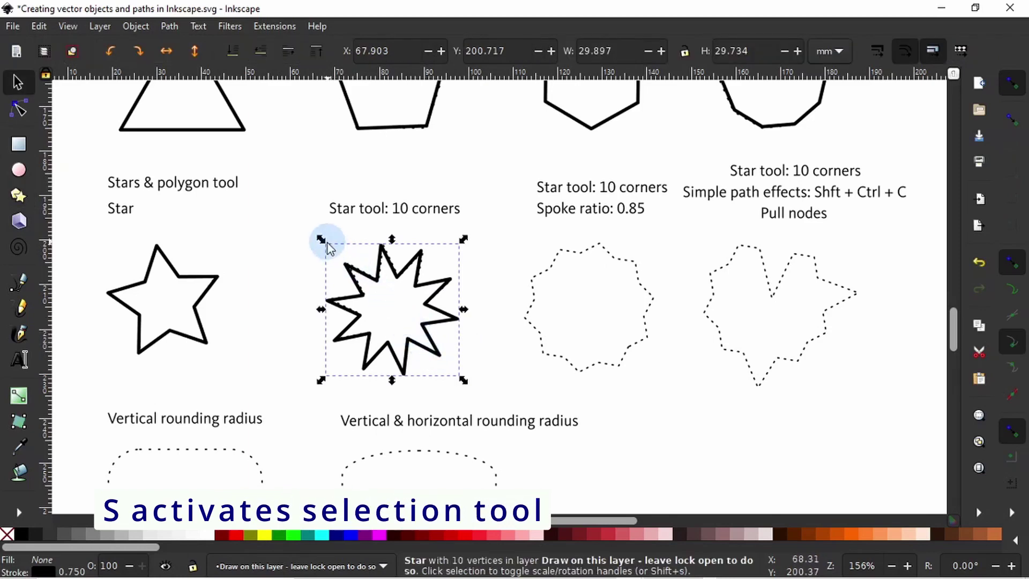
# Step: Move the ten-pointed star slightly to align with its dotted guide, and deselect it
pyautogui.moveTo(368, 276); pyautogui.dragTo(369, 274)
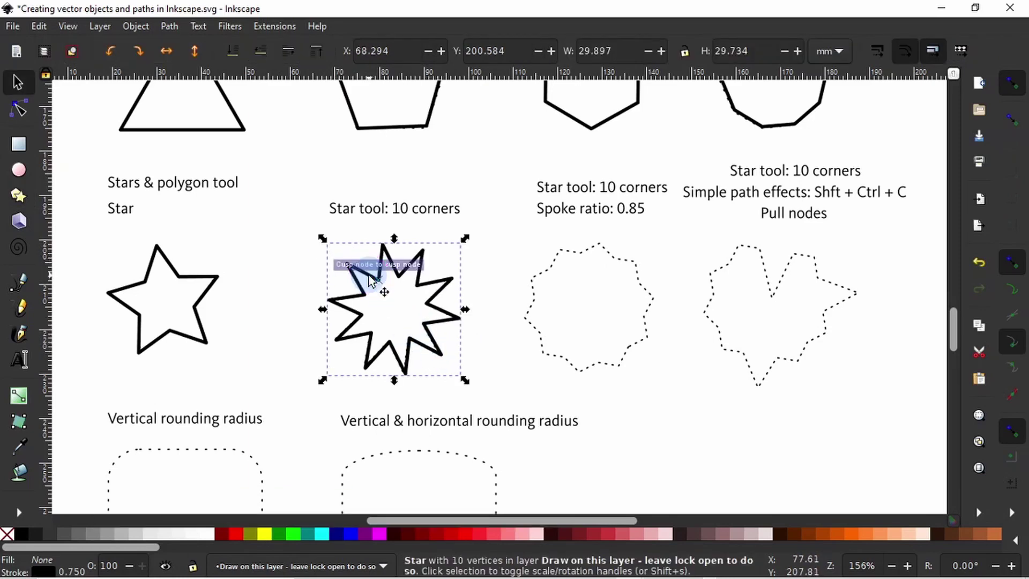
pyautogui.click(475, 344)
pyautogui.click(436, 349)
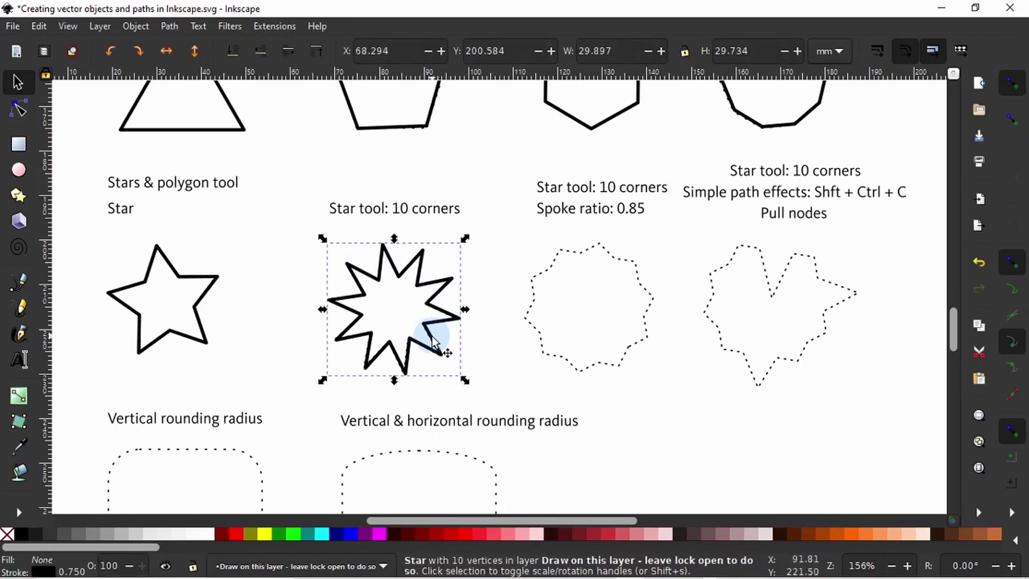
pyautogui.click(436, 349)
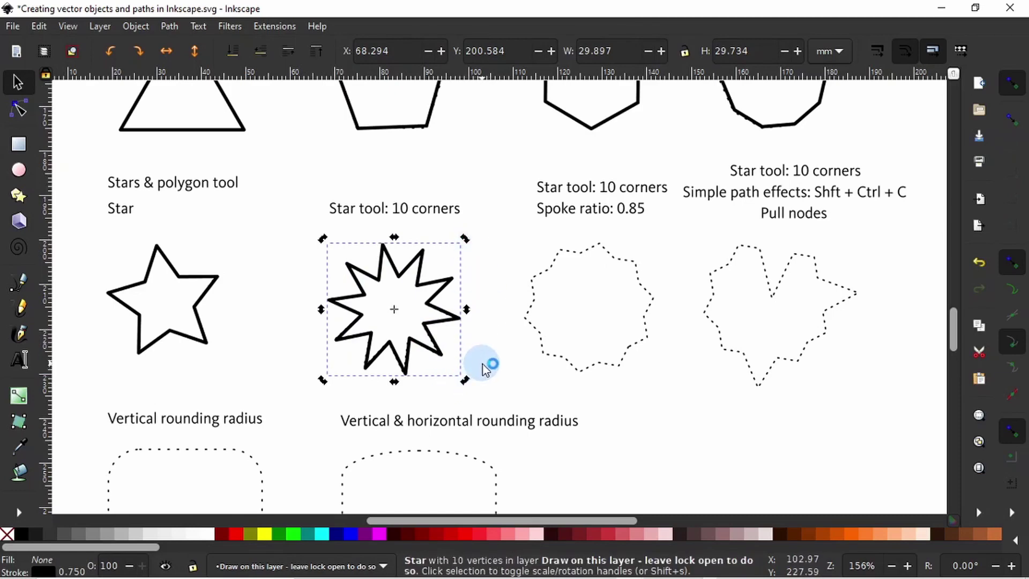
pyautogui.click(501, 365)
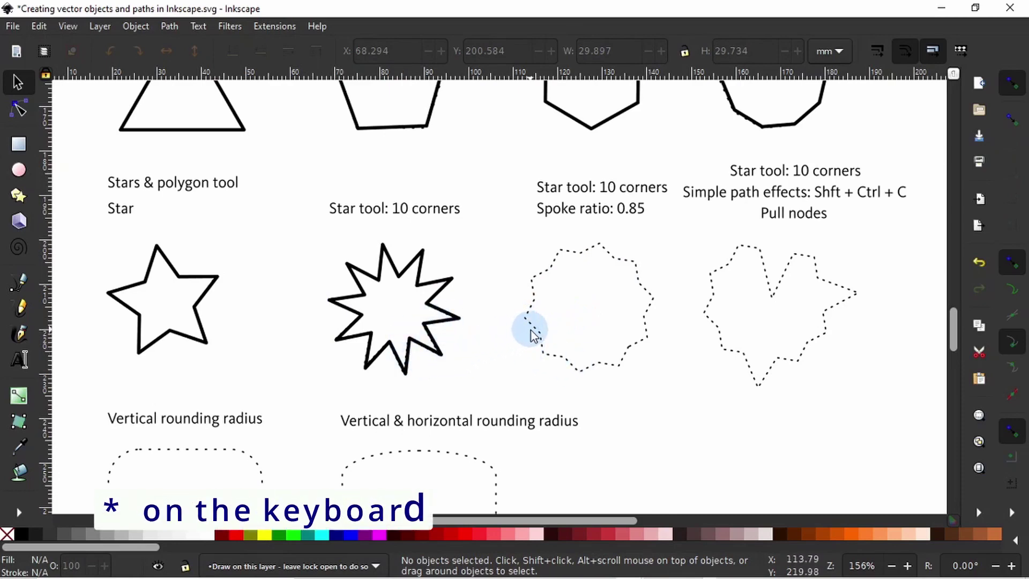
# Step: Draw a star with 10 corners and spoke ratio 0.850, about 30.2 × 30.6 mm, from the centre of the dotted spoke-ratio guide
pyautogui.press('shift')
pyautogui.hotkey('shift', '8')
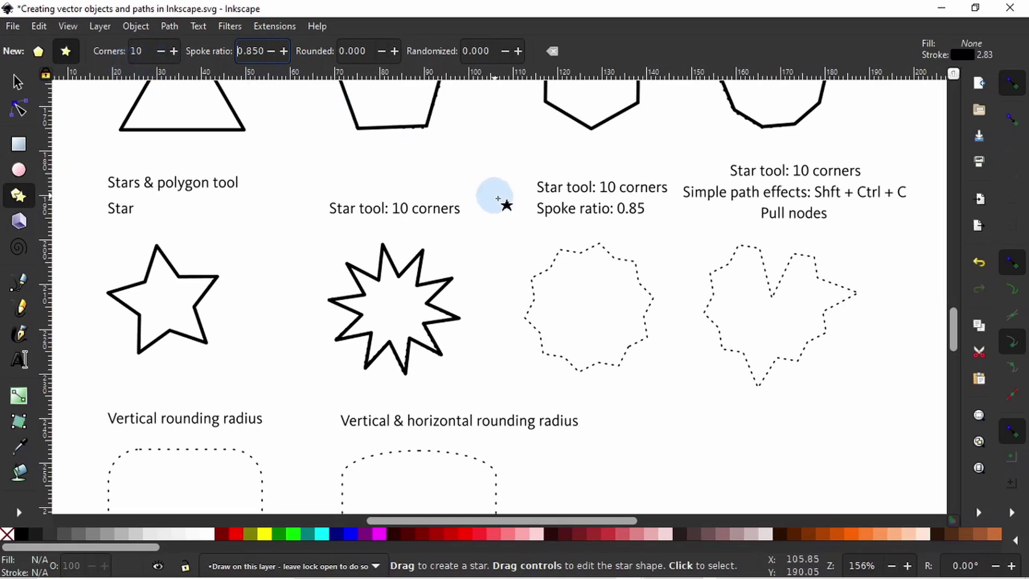
pyautogui.moveTo(587, 309); pyautogui.dragTo(614, 364)
pyautogui.press('space')
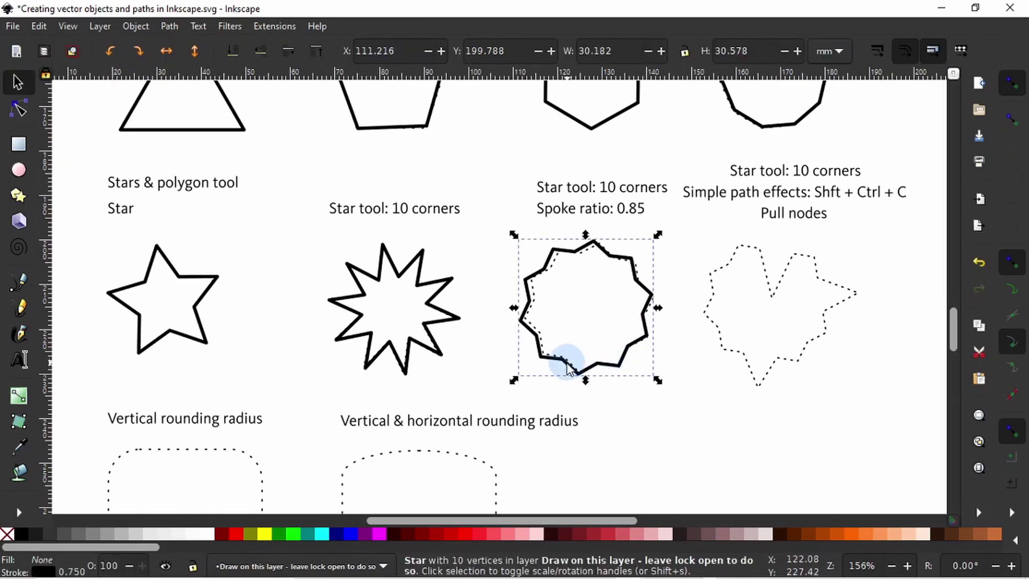
# Step: Move and scale the 0.85 spoke-ratio star to about 29.7 × 29.8 mm to fit its dotted guide, and deselect it
pyautogui.moveTo(529, 280); pyautogui.dragTo(535, 279)
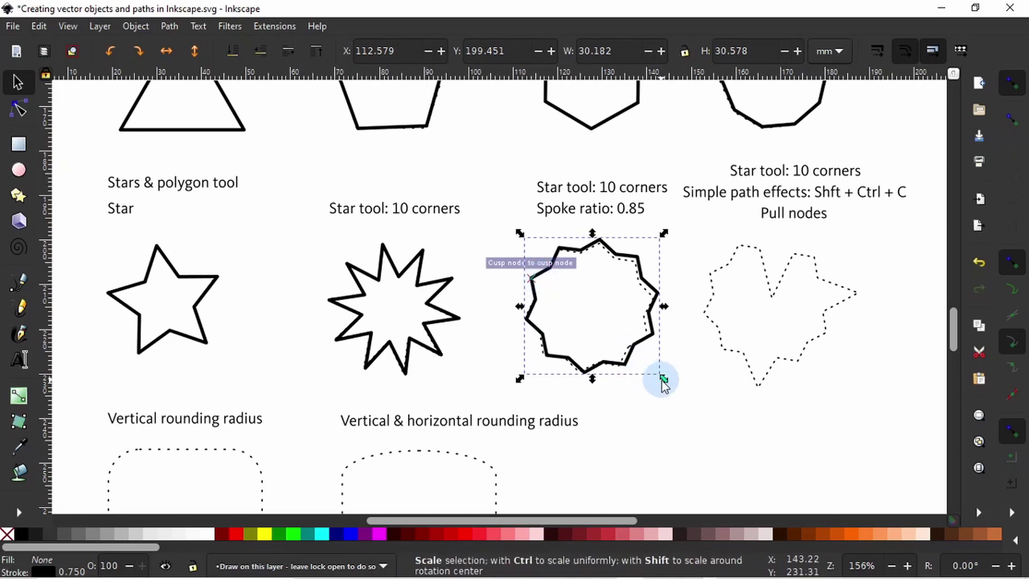
pyautogui.moveTo(662, 378)
pyautogui.mouseDown()
pyautogui.moveTo(633, 348)
pyautogui.moveTo(661, 380)
pyautogui.mouseUp()
pyautogui.click(652, 348)
pyautogui.click(654, 351)
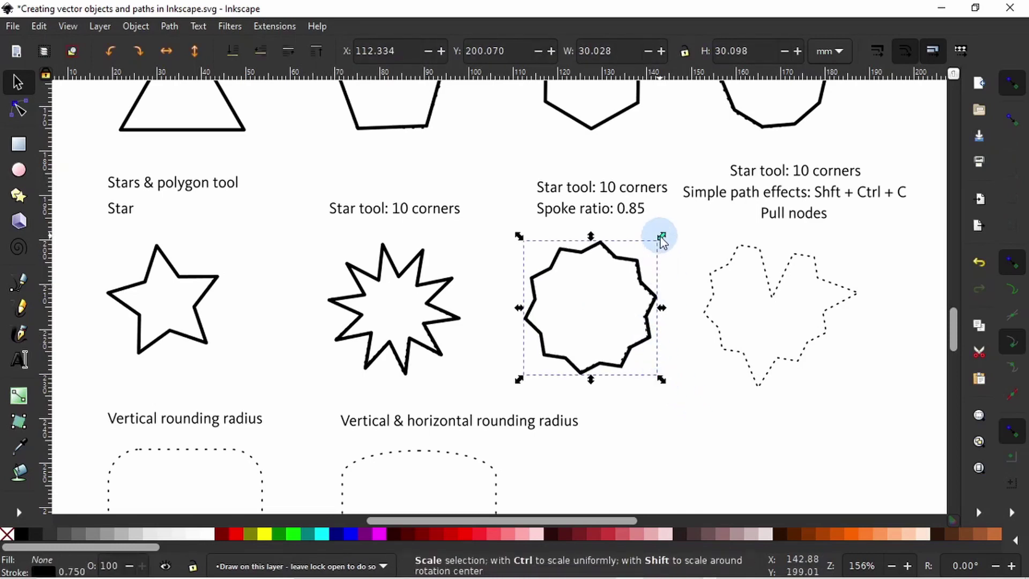
pyautogui.moveTo(660, 235); pyautogui.dragTo(659, 237)
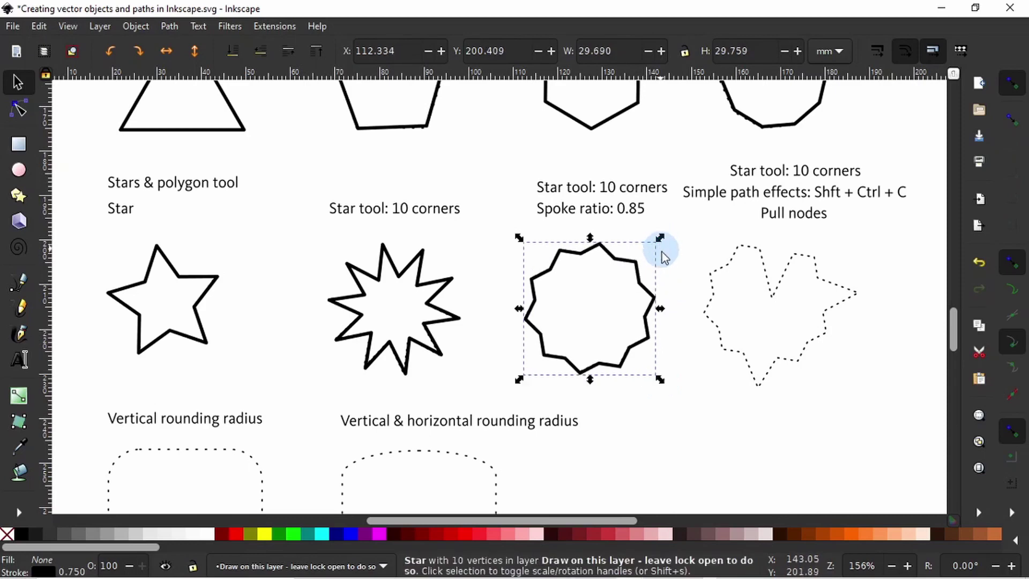
pyautogui.click(684, 408)
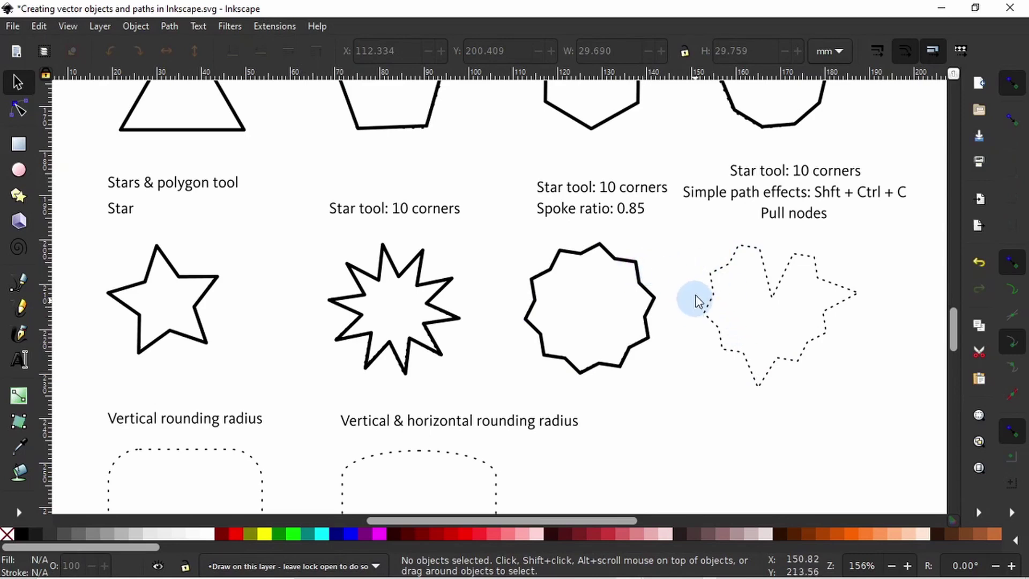
# Step: Duplicate the 0.85 spoke-ratio star and align the copy with the dotted "Pull nodes" guide at about X 152.2, Y 199.4 mm
pyautogui.hotkey('ctrl', 'd')
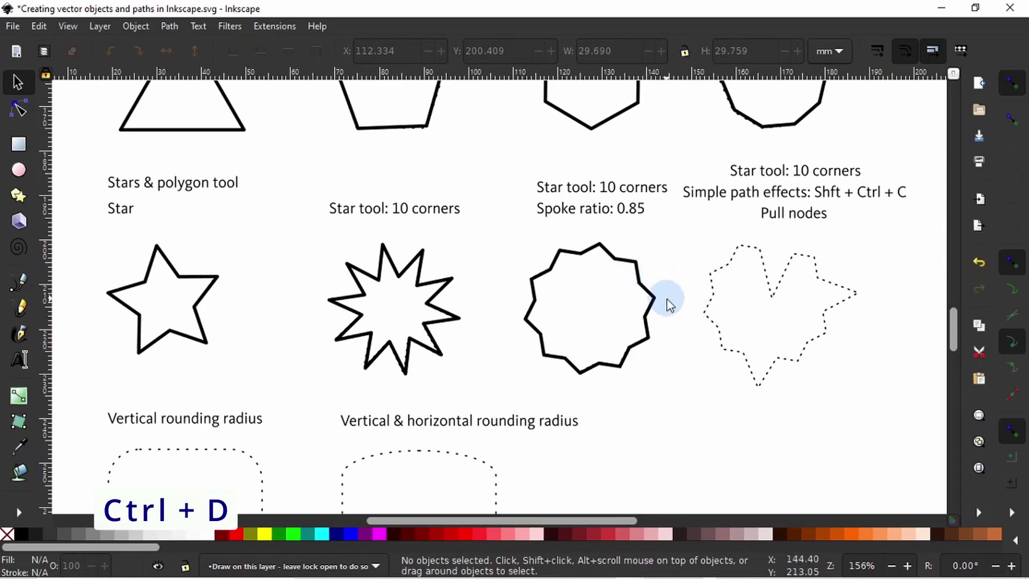
pyautogui.click(654, 300)
pyautogui.hotkey('ctrl', 'd')
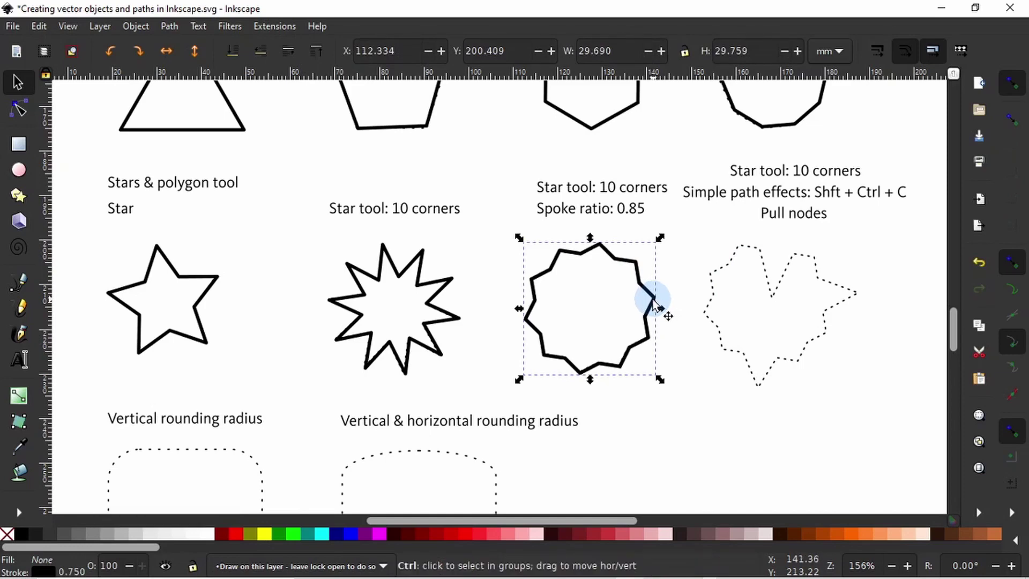
pyautogui.moveTo(652, 301); pyautogui.dragTo(835, 321)
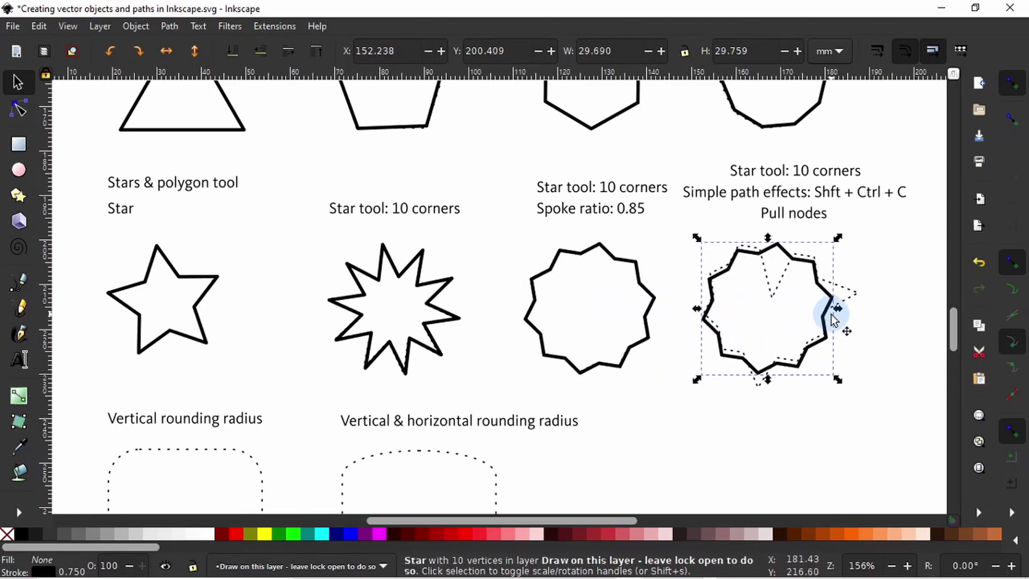
pyautogui.press('Up')
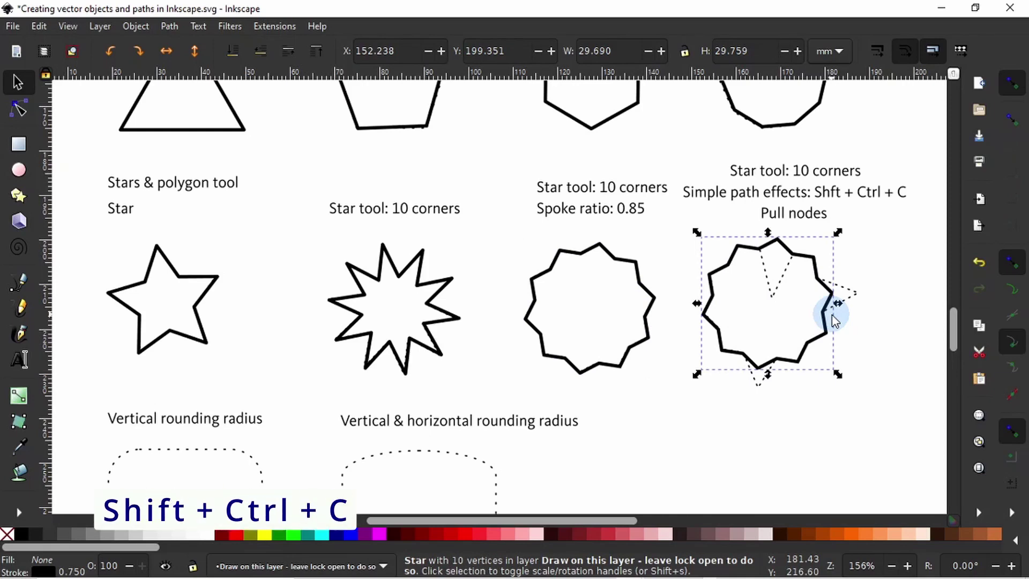
# Step: Convert the duplicated star to a path and pull its top, right and bottom nodes onto the three long points of the dotted guide
pyautogui.hotkey('shift', 'ctrl', 'c')
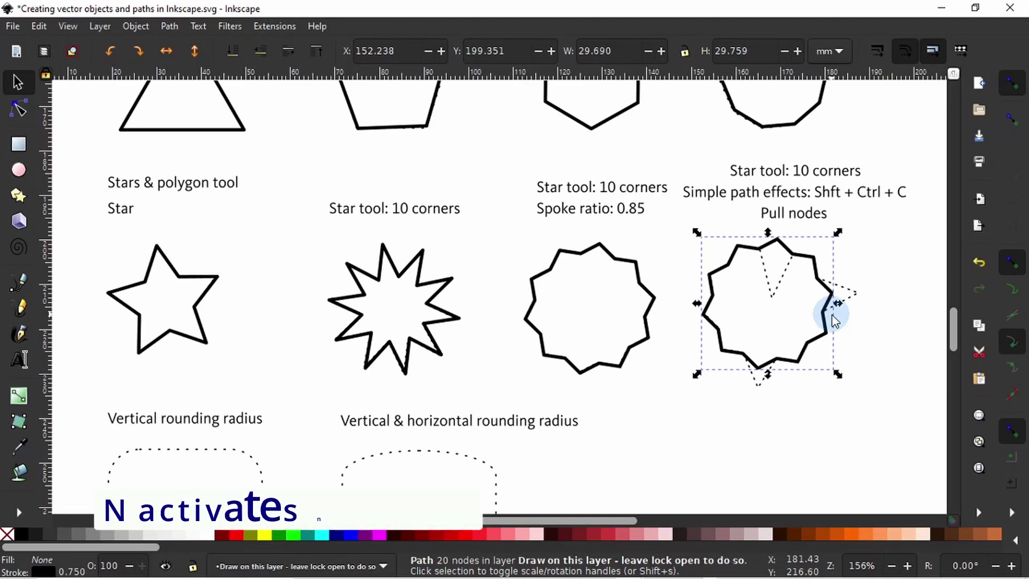
pyautogui.press('n')
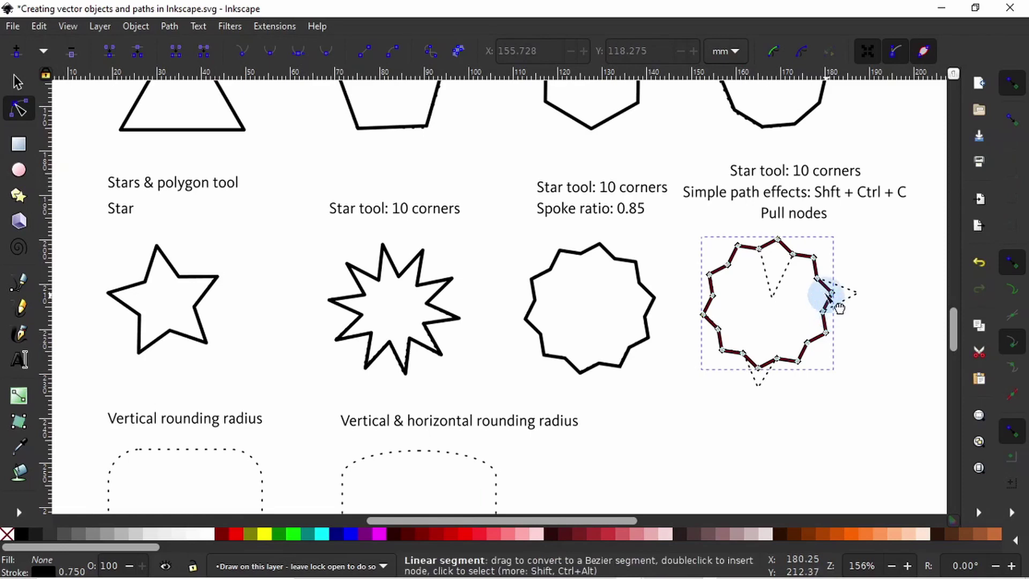
pyautogui.click(779, 241)
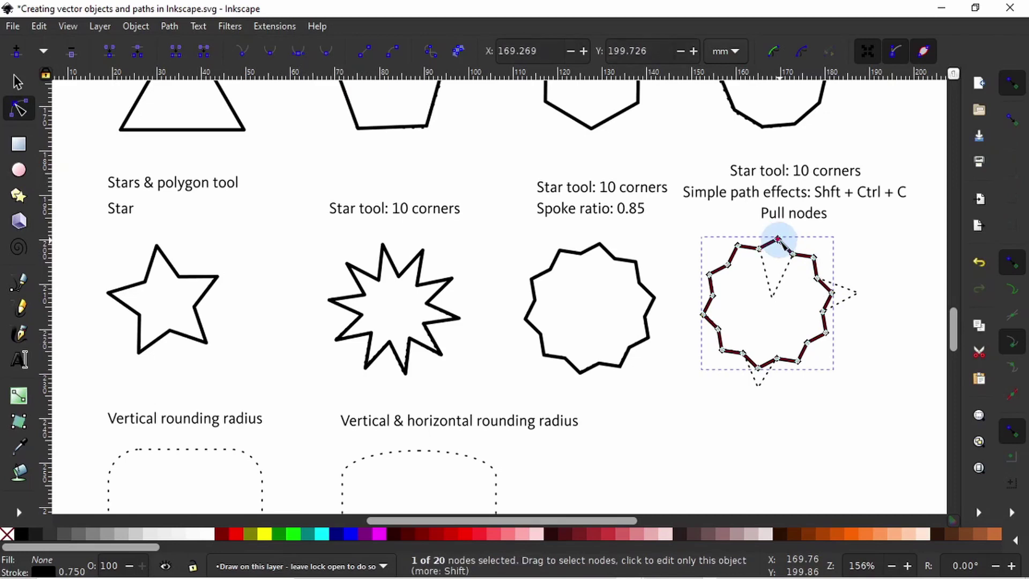
pyautogui.moveTo(779, 241); pyautogui.dragTo(772, 298)
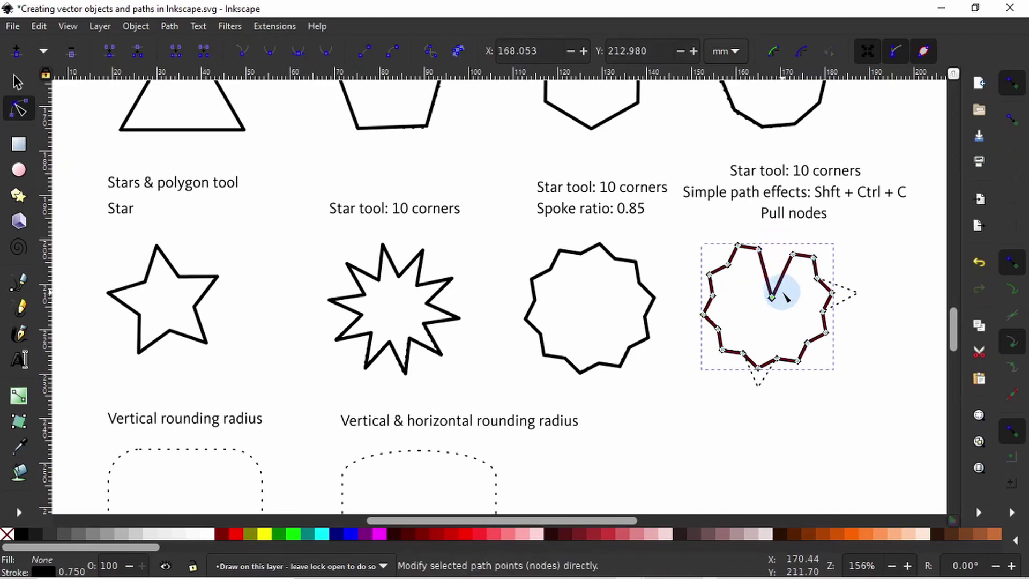
pyautogui.moveTo(832, 293); pyautogui.dragTo(857, 293)
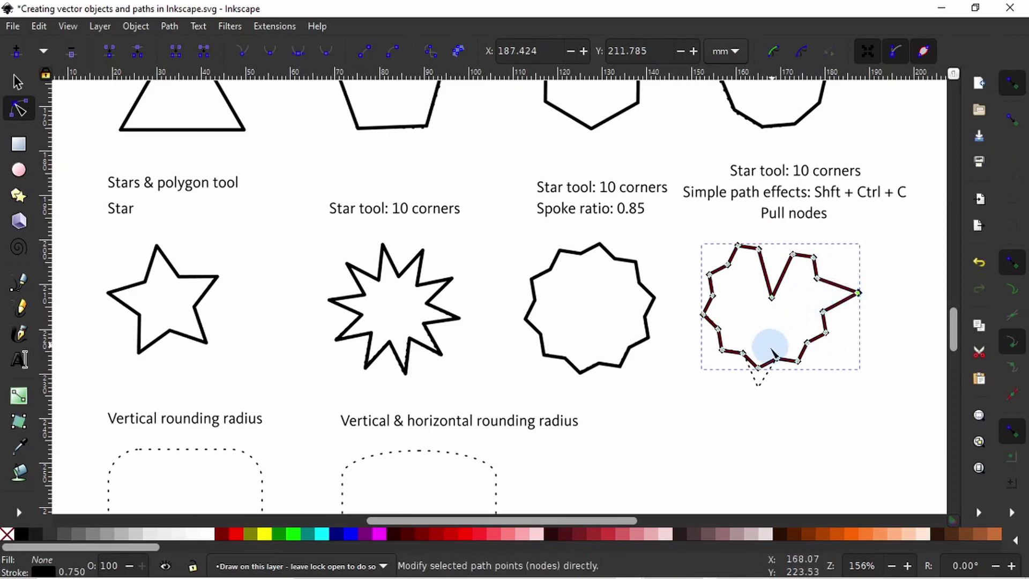
pyautogui.moveTo(758, 368); pyautogui.dragTo(759, 388)
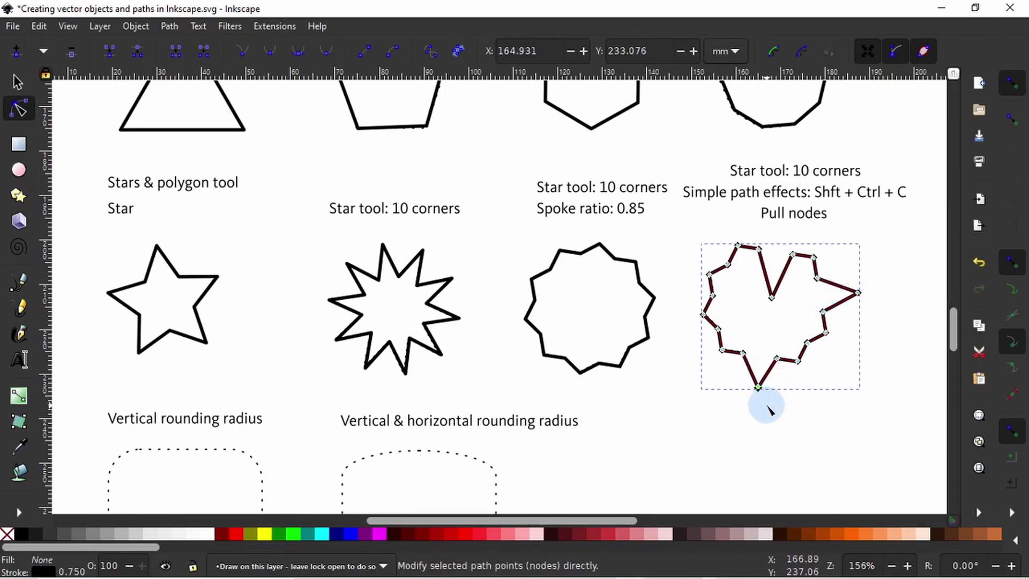
pyautogui.press('s')
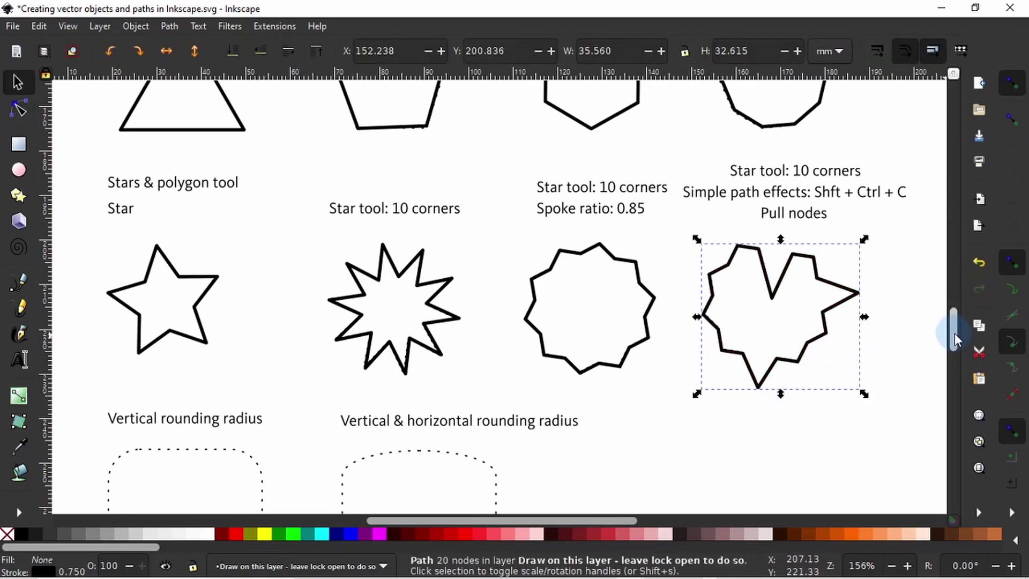
# Step: Draw two rectangles, each about 35.3 × 25.3 mm, over the two dotted rounded-rectangle guides
pyautogui.moveTo(953, 328); pyautogui.dragTo(954, 348)
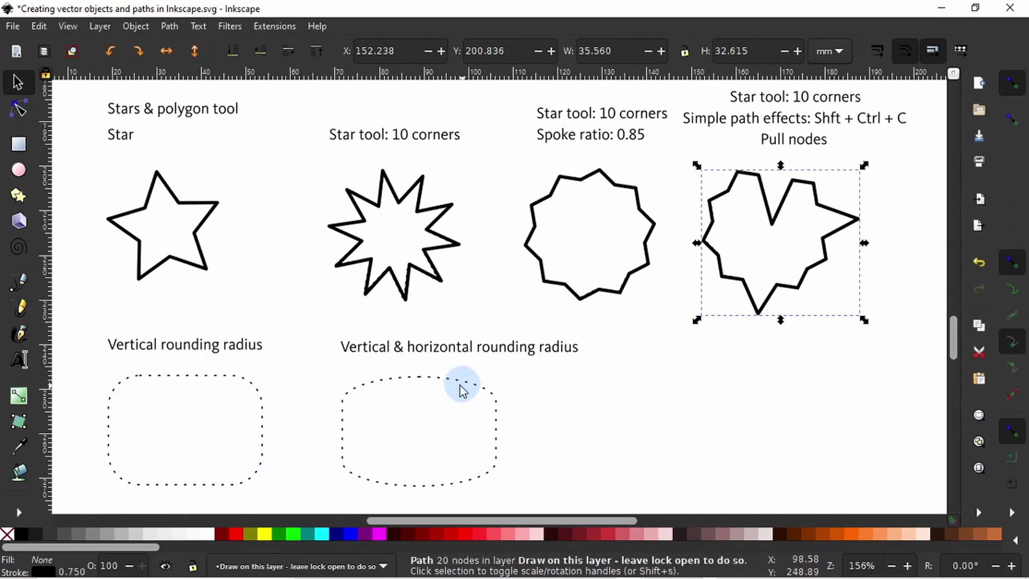
pyautogui.click(95, 375)
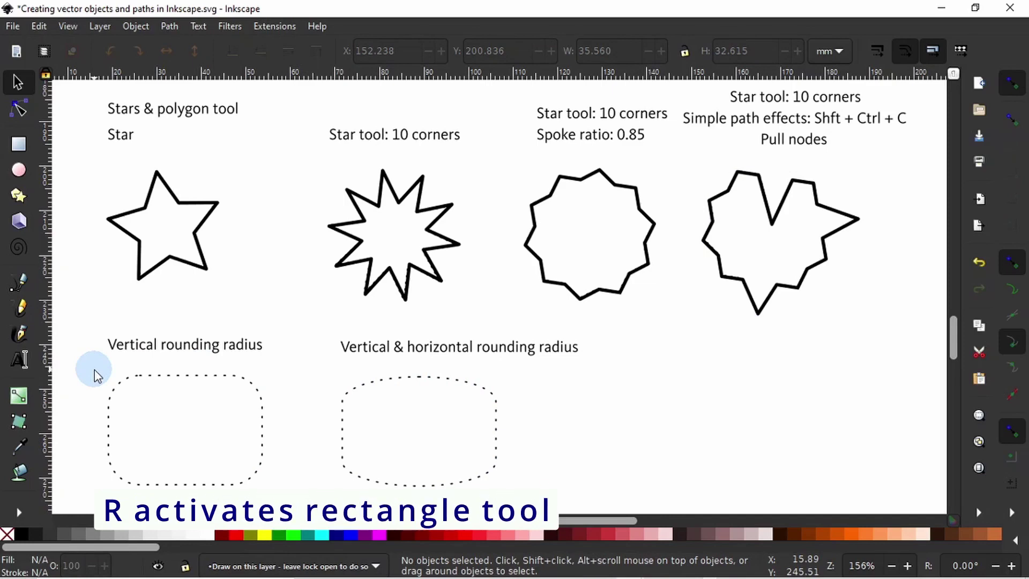
pyautogui.press('r')
pyautogui.moveTo(108, 374); pyautogui.dragTo(262, 484)
pyautogui.moveTo(341, 375); pyautogui.dragTo(496, 482)
pyautogui.press('s')
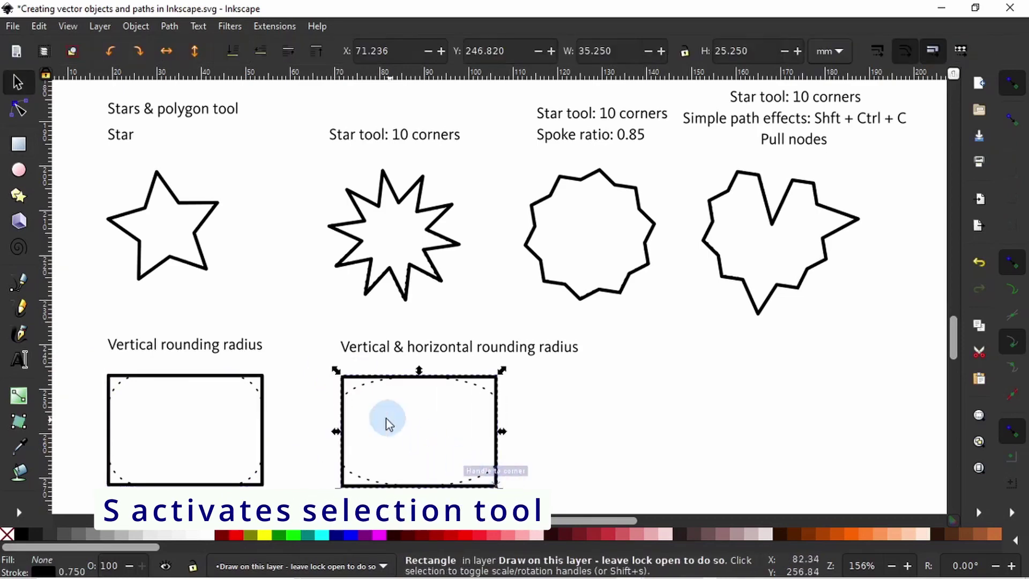
# Step: Round the corners of the "Vertical rounding radius" rectangle with its vertical rounding handle to match the dotted guide, and deselect it
pyautogui.click(80, 365)
pyautogui.click(187, 375)
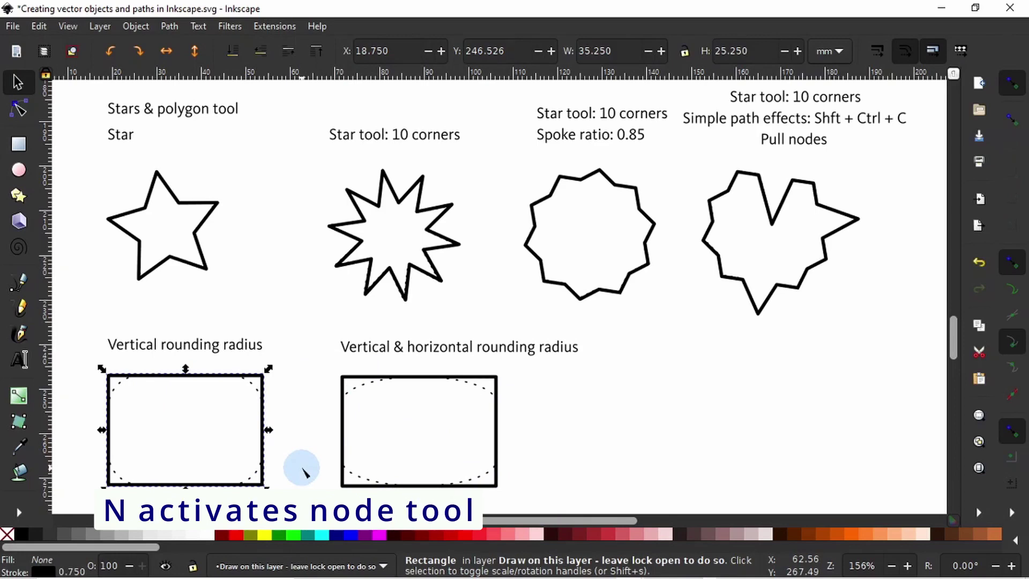
pyautogui.press('n')
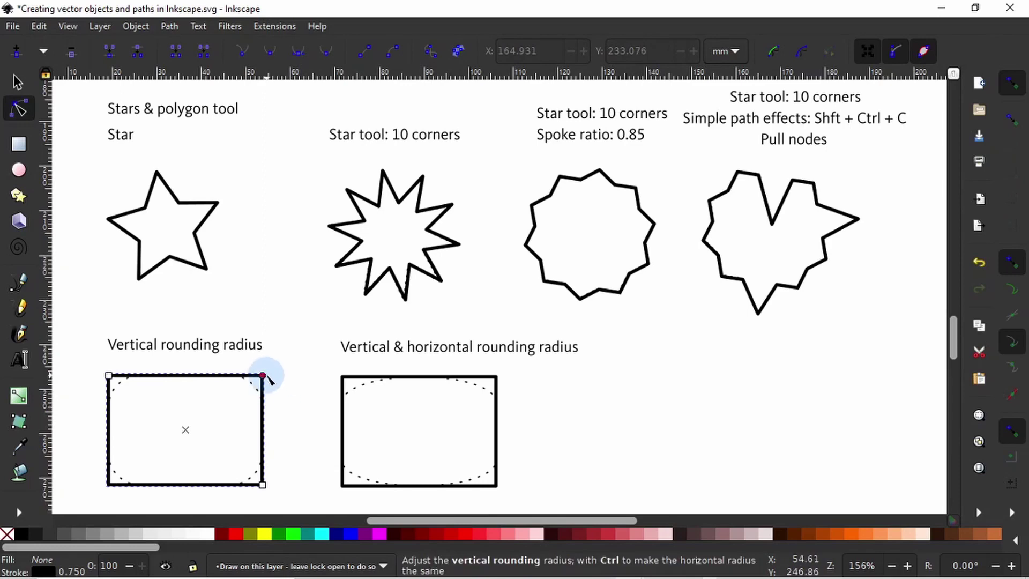
pyautogui.moveTo(263, 377); pyautogui.dragTo(263, 406)
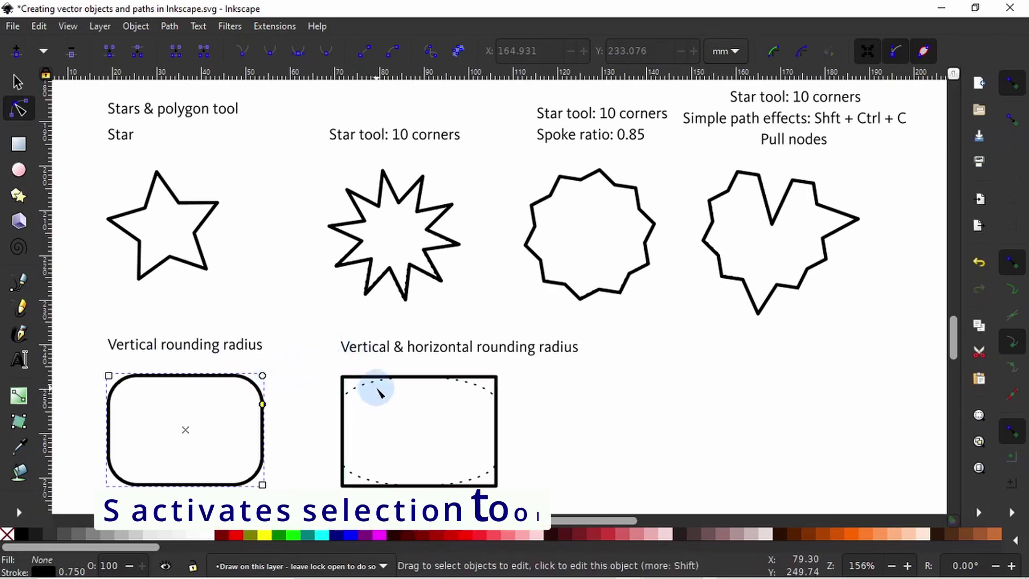
pyautogui.press('s')
pyautogui.click(321, 392)
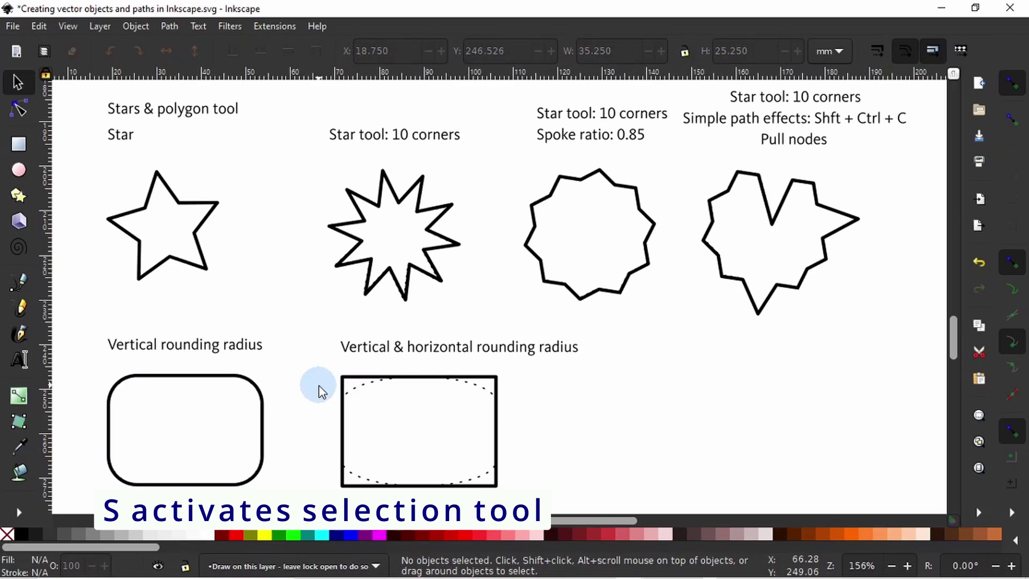
# Step: Adjust the vertical and horizontal rounding radii of the second rectangle to match its dotted guide, and deselect it
pyautogui.click(357, 382)
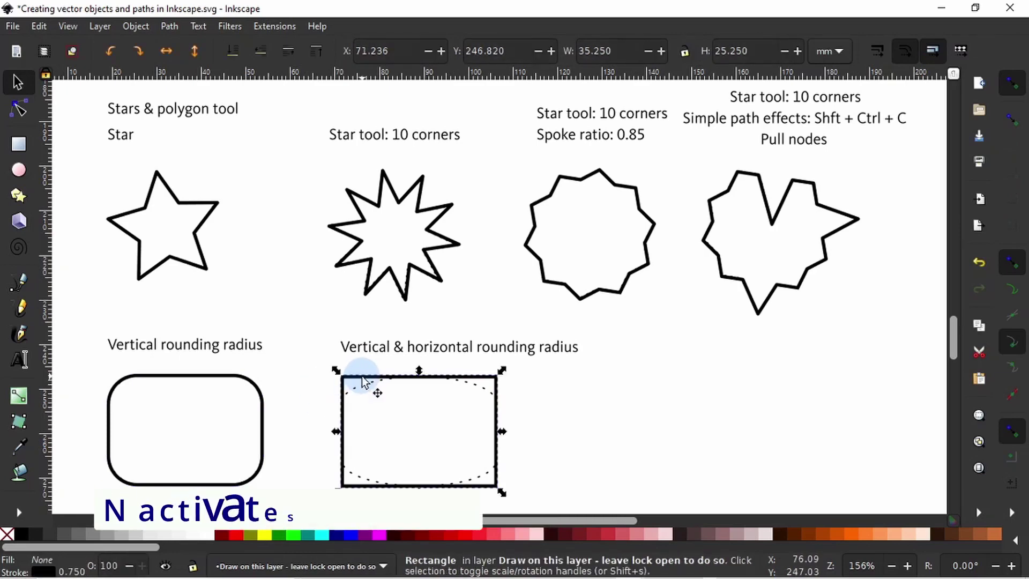
pyautogui.press('n')
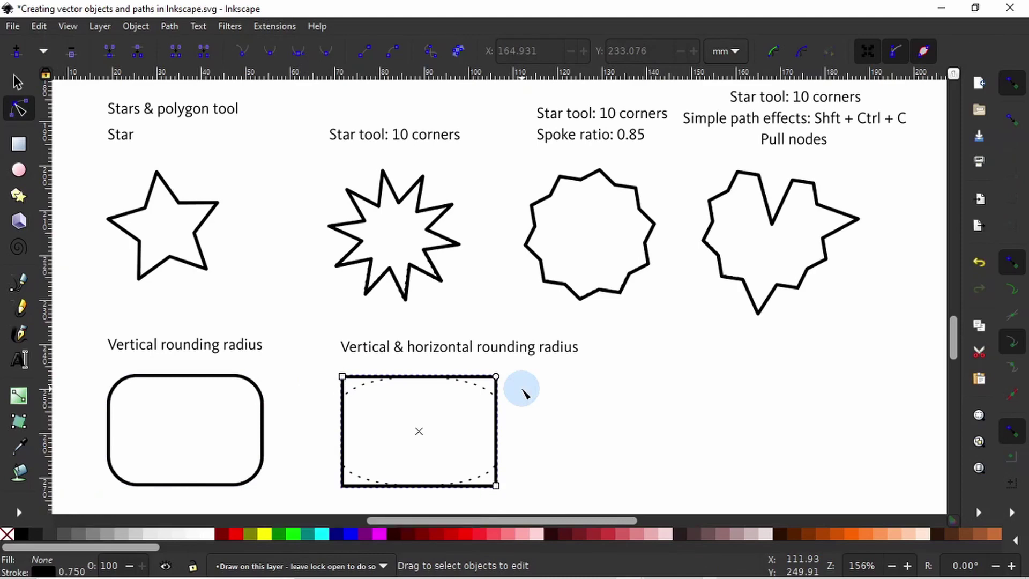
pyautogui.moveTo(497, 377)
pyautogui.mouseDown()
pyautogui.moveTo(497, 408)
pyautogui.moveTo(497, 379)
pyautogui.moveTo(429, 376)
pyautogui.mouseUp()
pyautogui.click(607, 385)
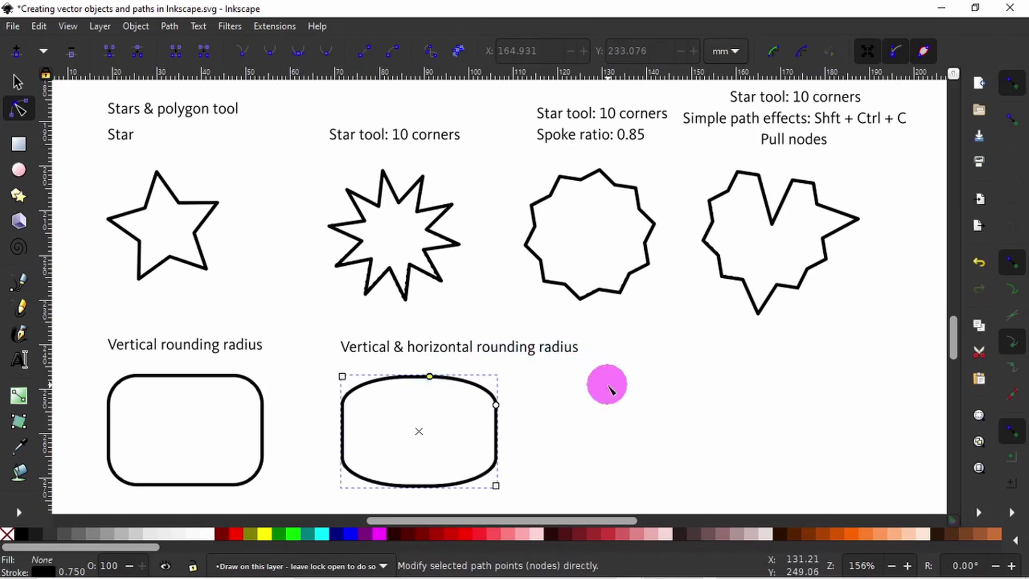
pyautogui.press('s')
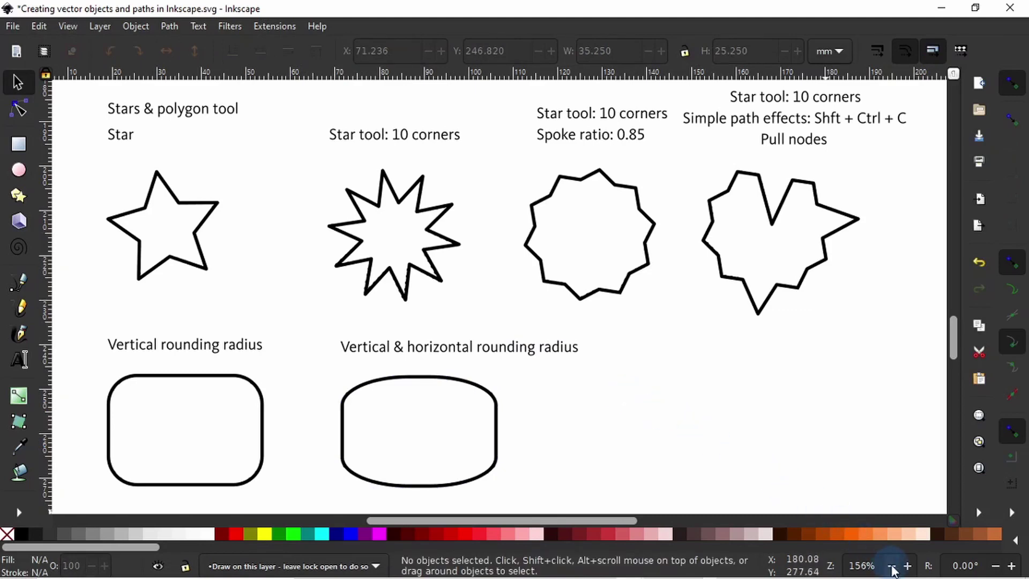
pyautogui.click(891, 566)
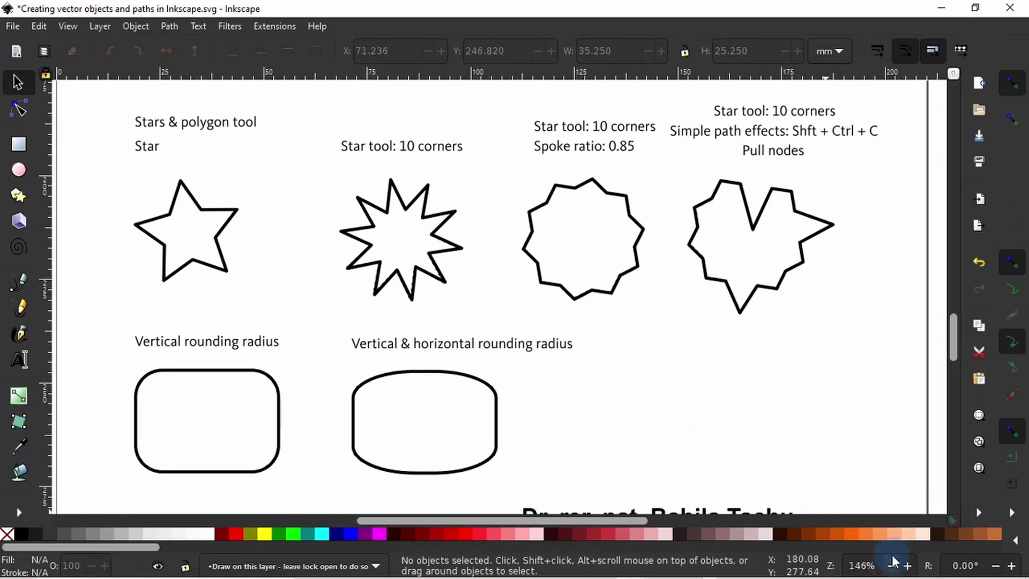
pyautogui.scroll(3, 956, 343)
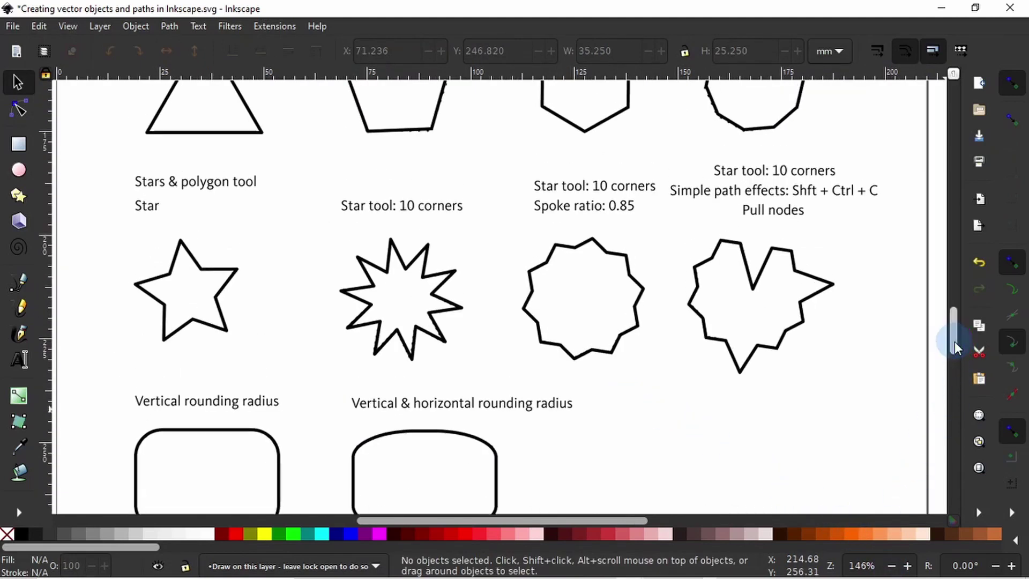
pyautogui.moveTo(954, 334); pyautogui.dragTo(955, 337)
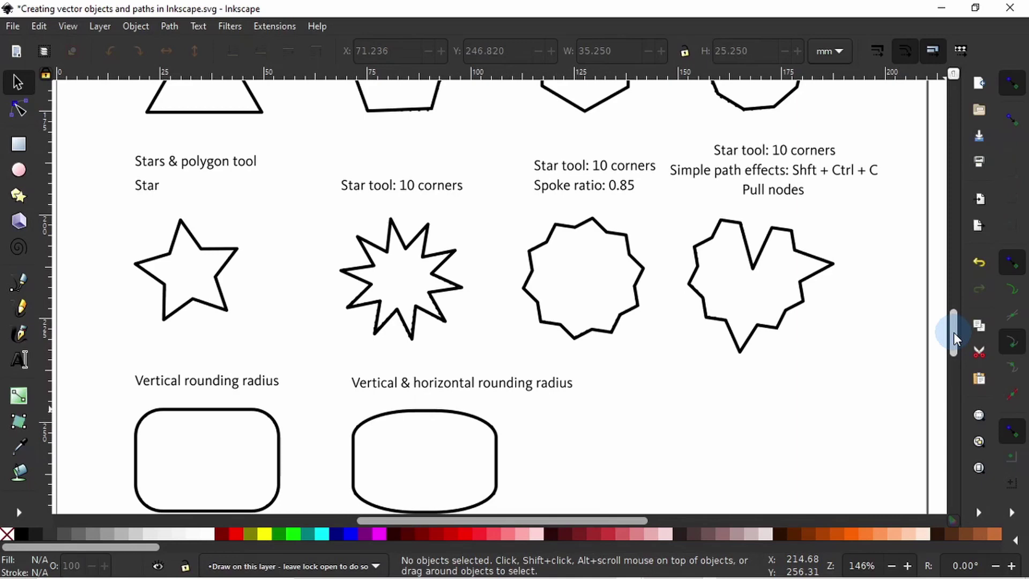
pyautogui.moveTo(954, 339); pyautogui.dragTo(955, 343)
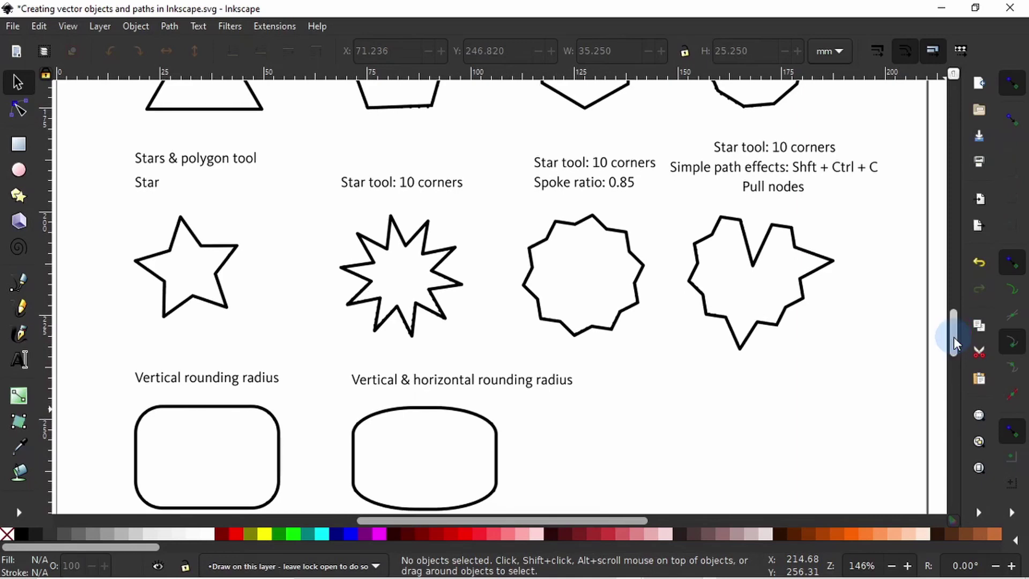